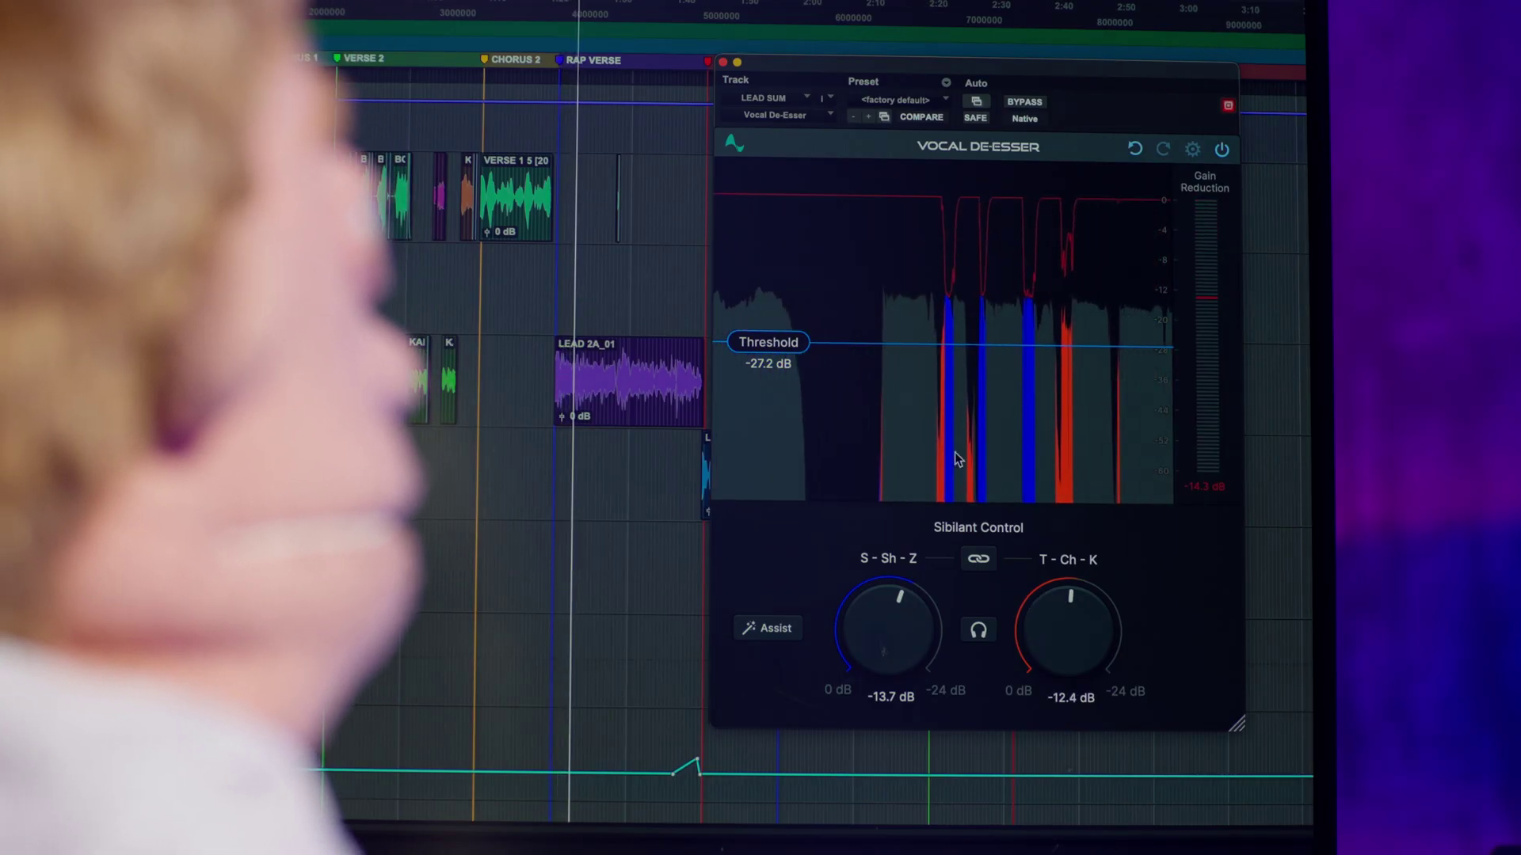
- Set the LEAD SUM Vocal De-Esser threshold to -34.4 dB, with both sibilant controls at -8.0 dB
drag(735, 346, 735, 349)
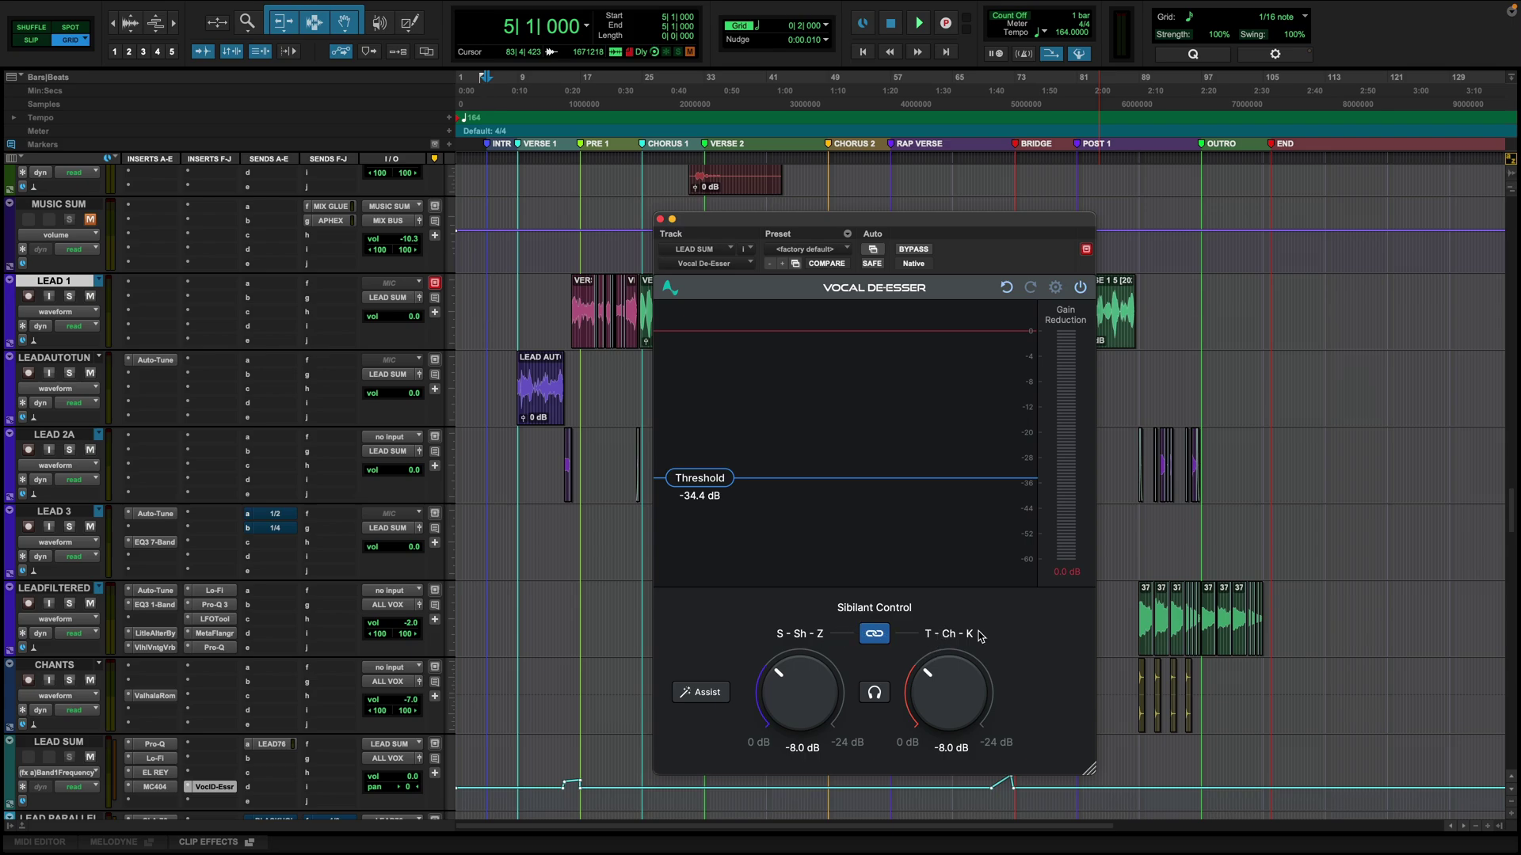
- Cue playback at the LEAD 1 clip, zoom the timeline in, and move the de-esser window right
key(Tab)
scroll(633, 404, down, 1)
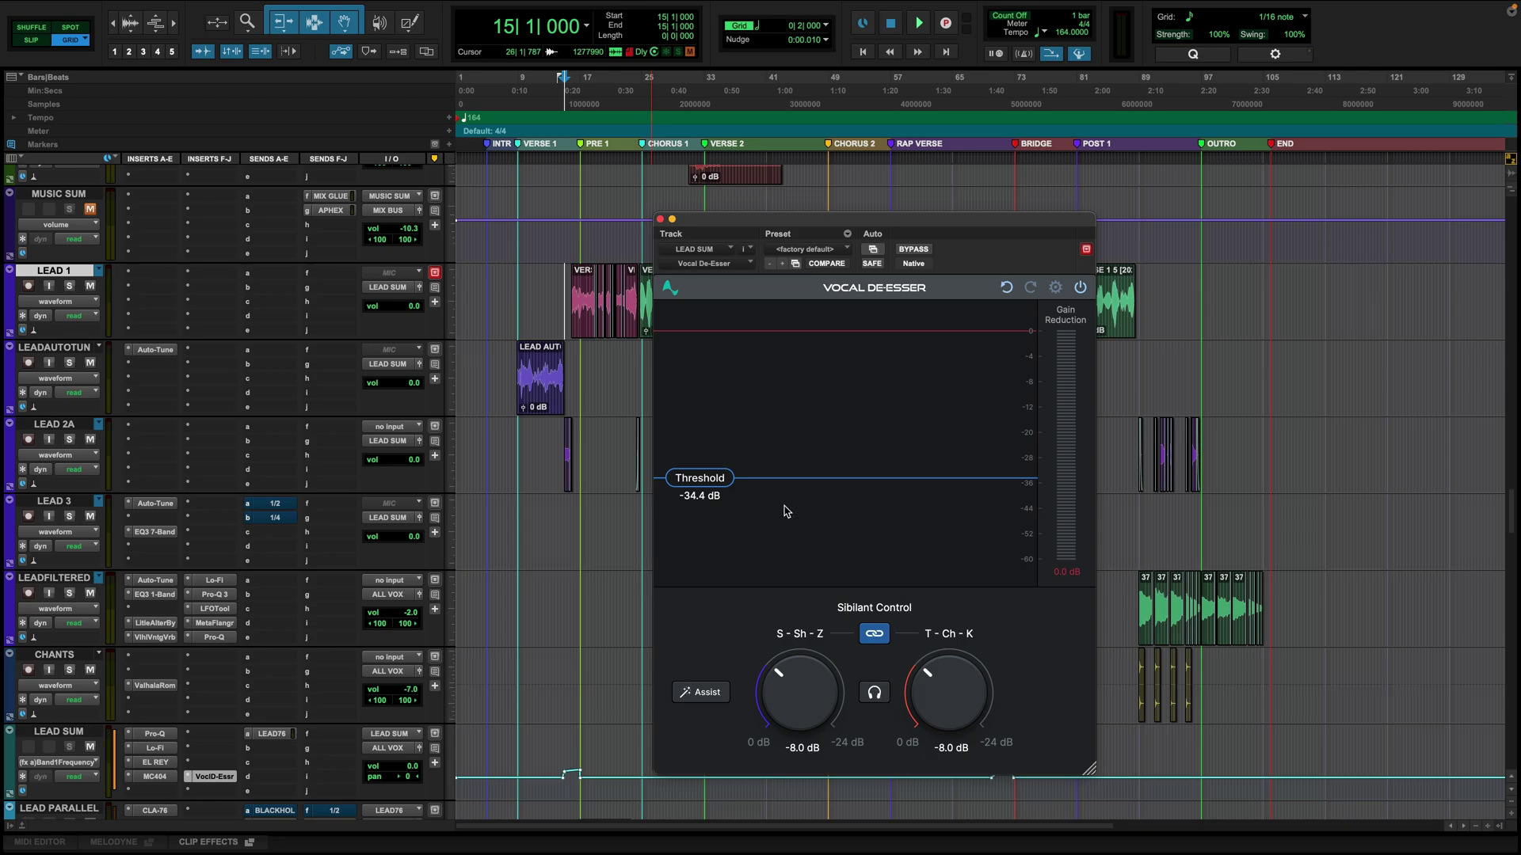
key(super+bracketright)
drag(811, 229, 1108, 210)
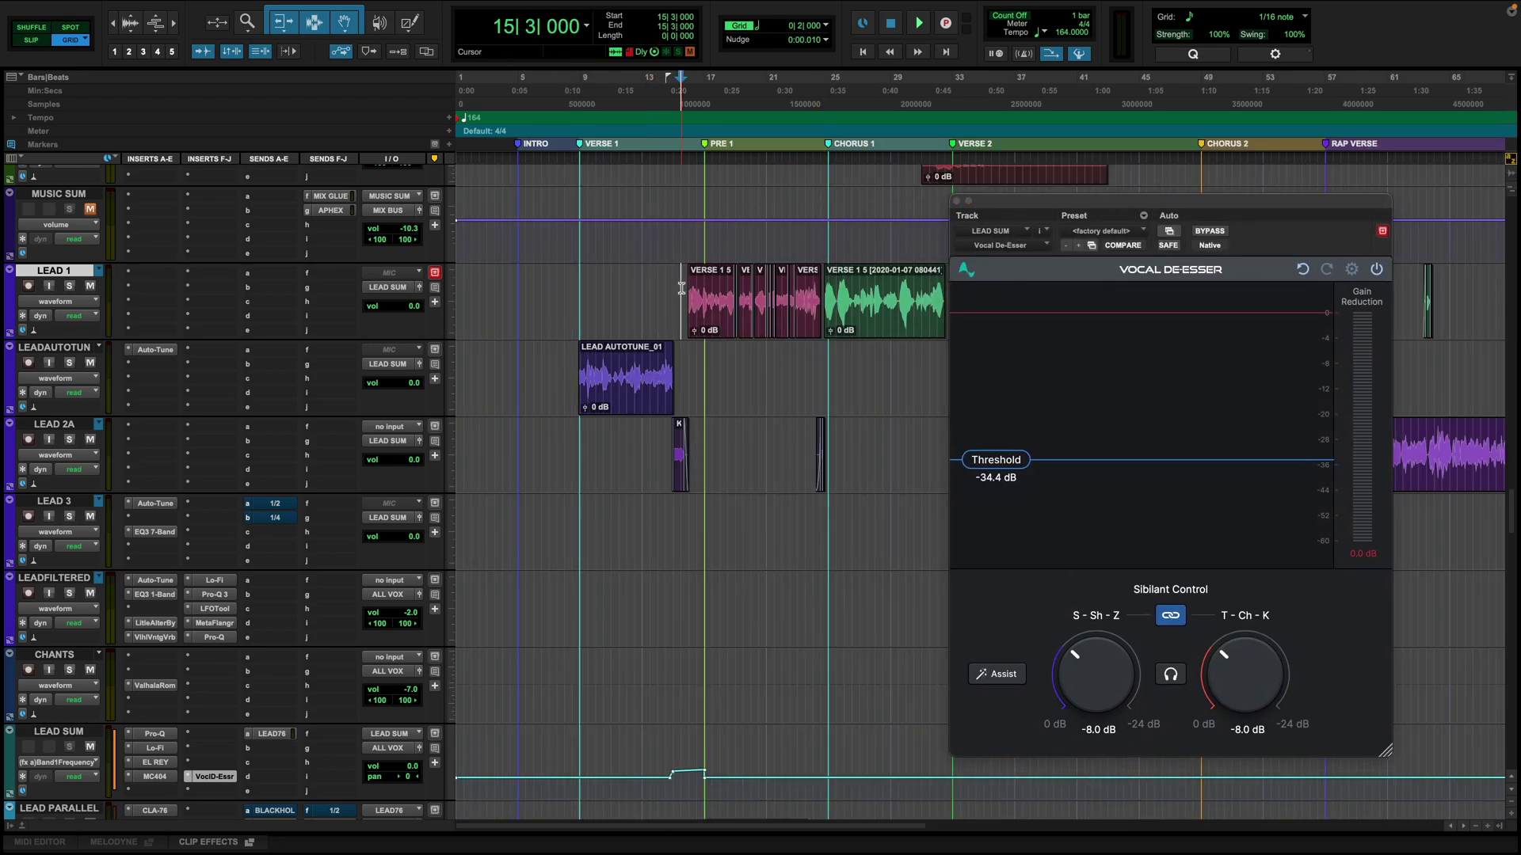
- Play the lead vocal, audition only the detected sibilance, then return to the full signal
key(space)
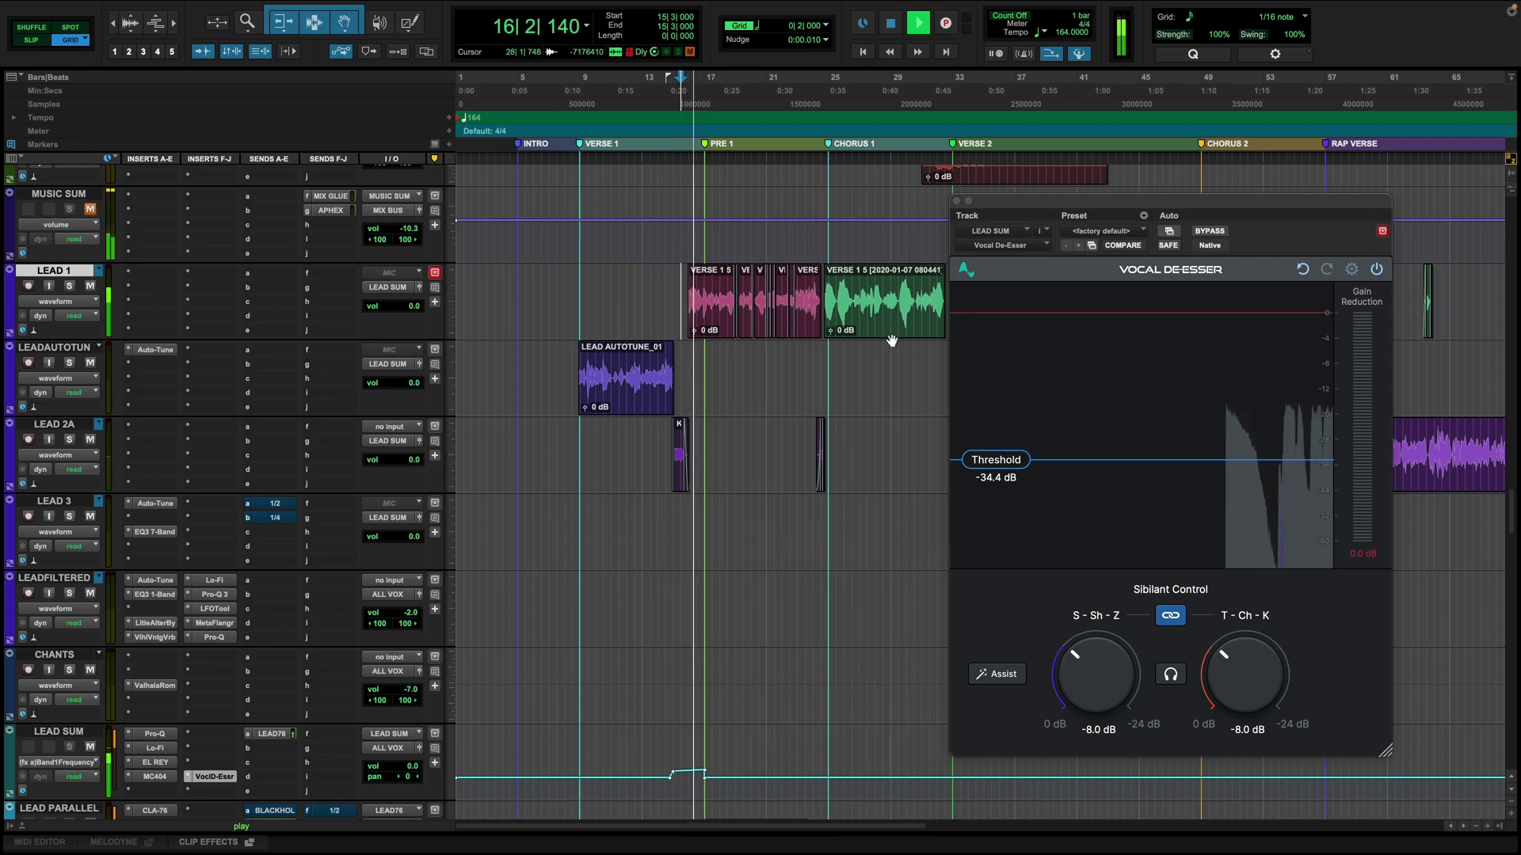
click(1171, 675)
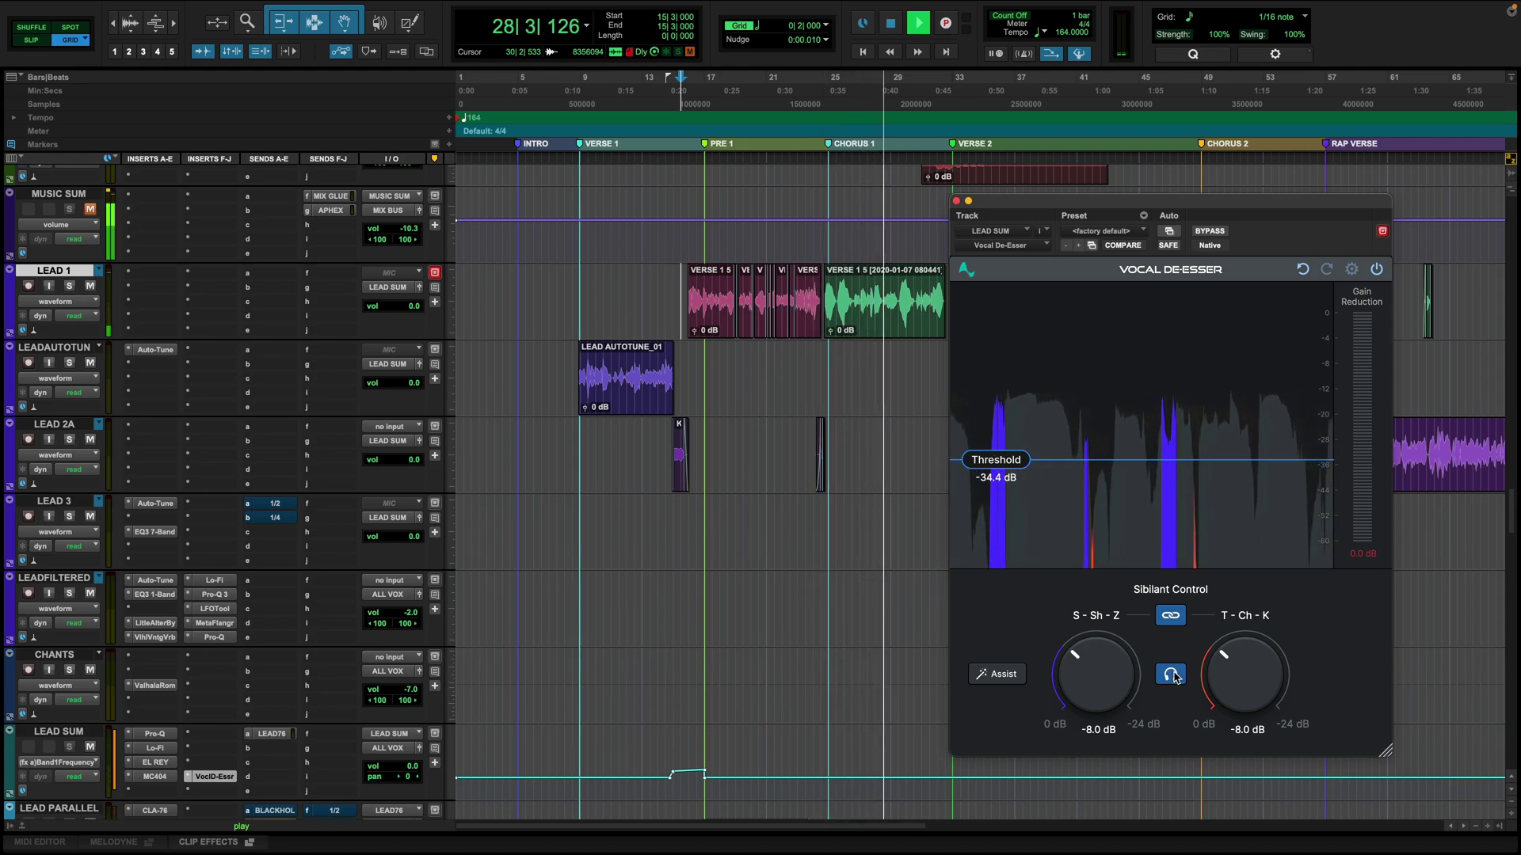
click(1172, 675)
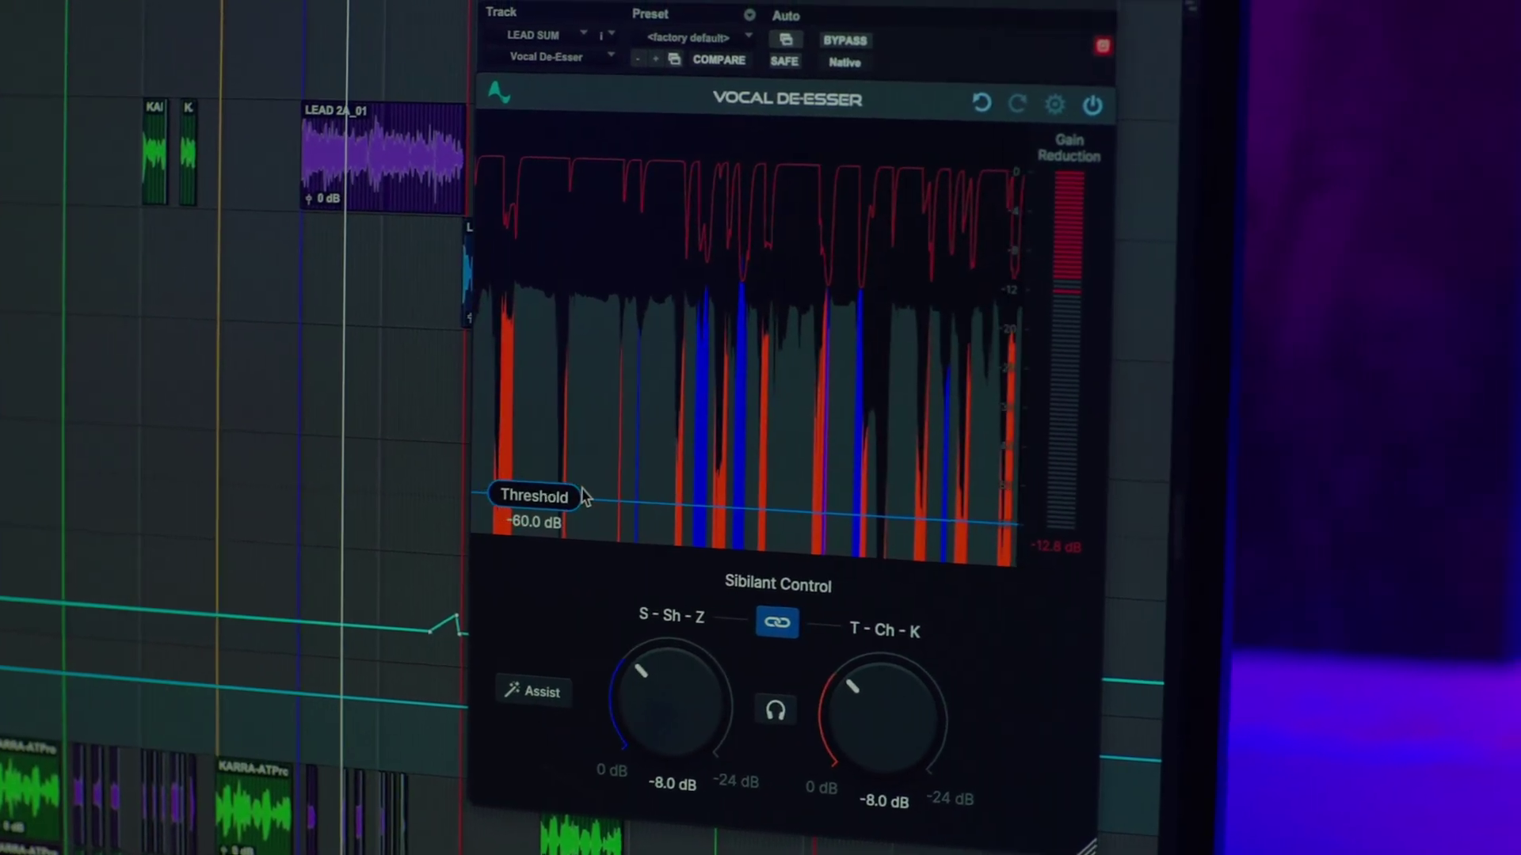
- Drop the threshold to about -57 dB and push the S-Sh-Z reduction toward -24 dB
drag(707, 485, 708, 477)
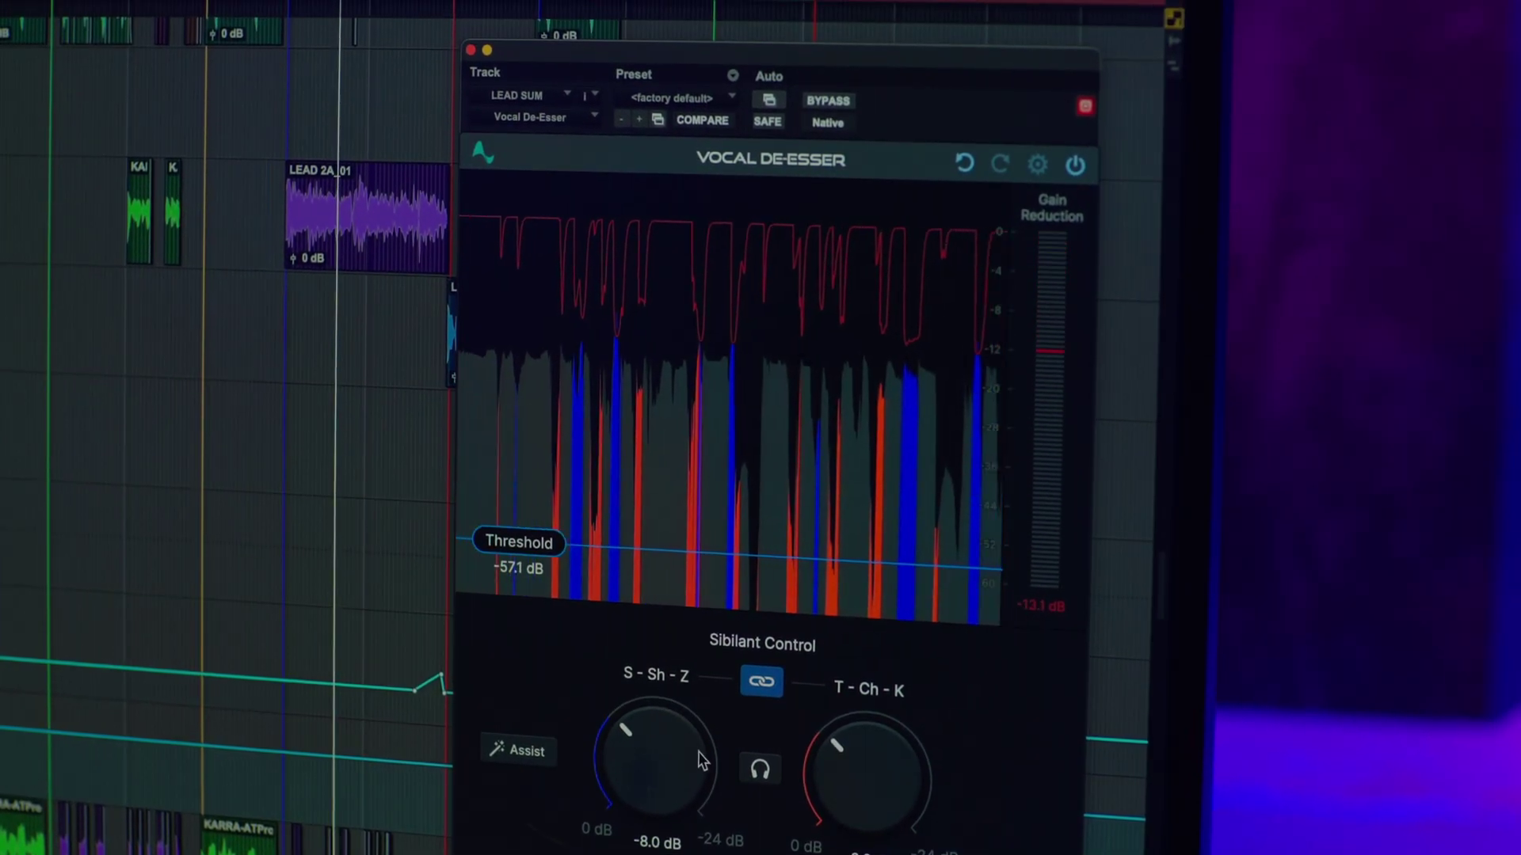
drag(700, 768, 701, 728)
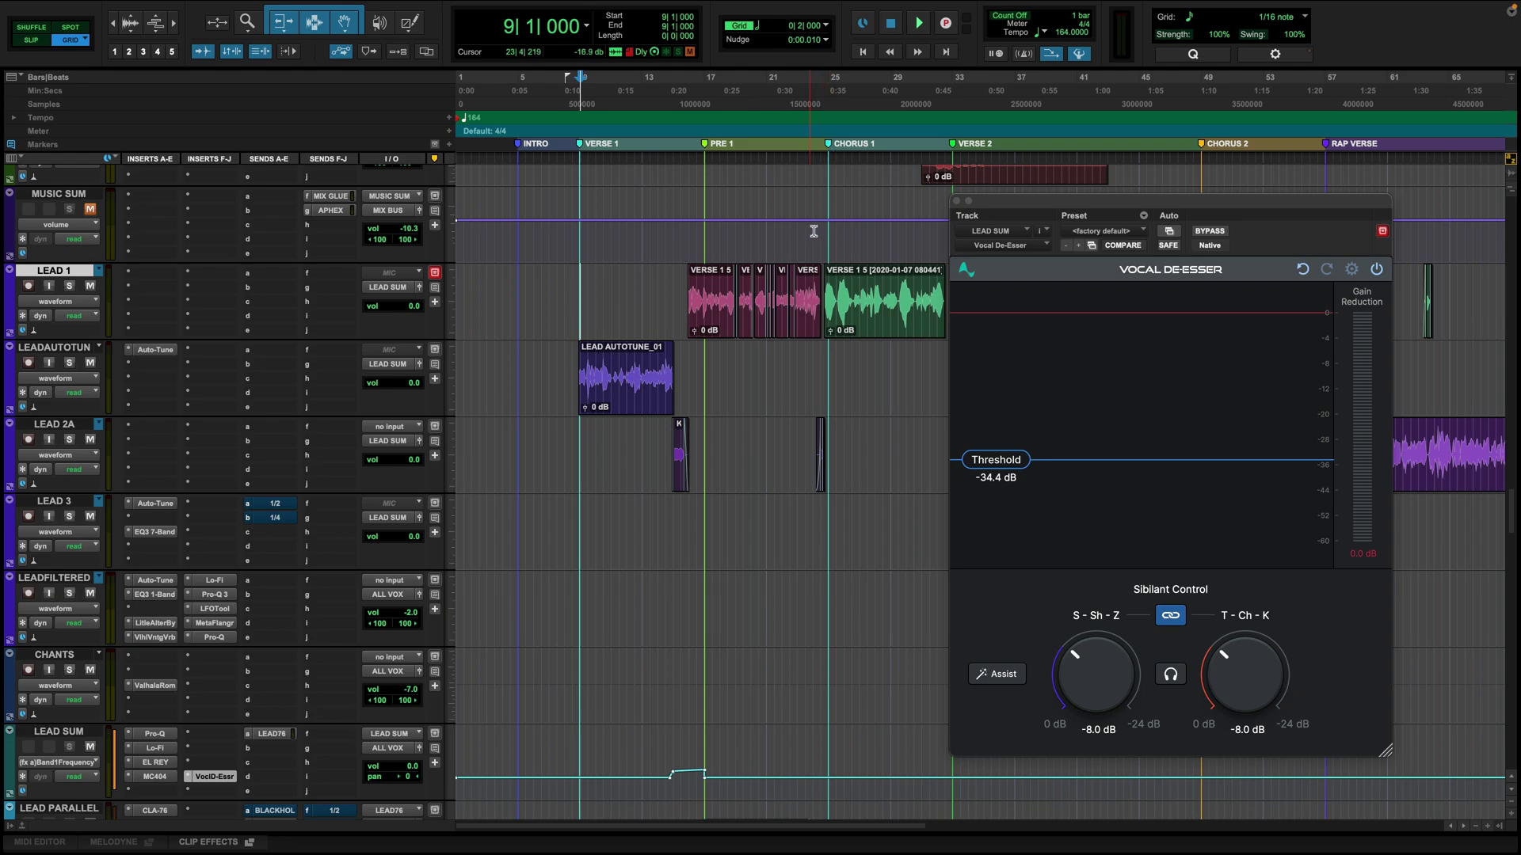
- Run Assist while the lead vocal plays and apply the recommended -29.6 dB threshold
click(1018, 675)
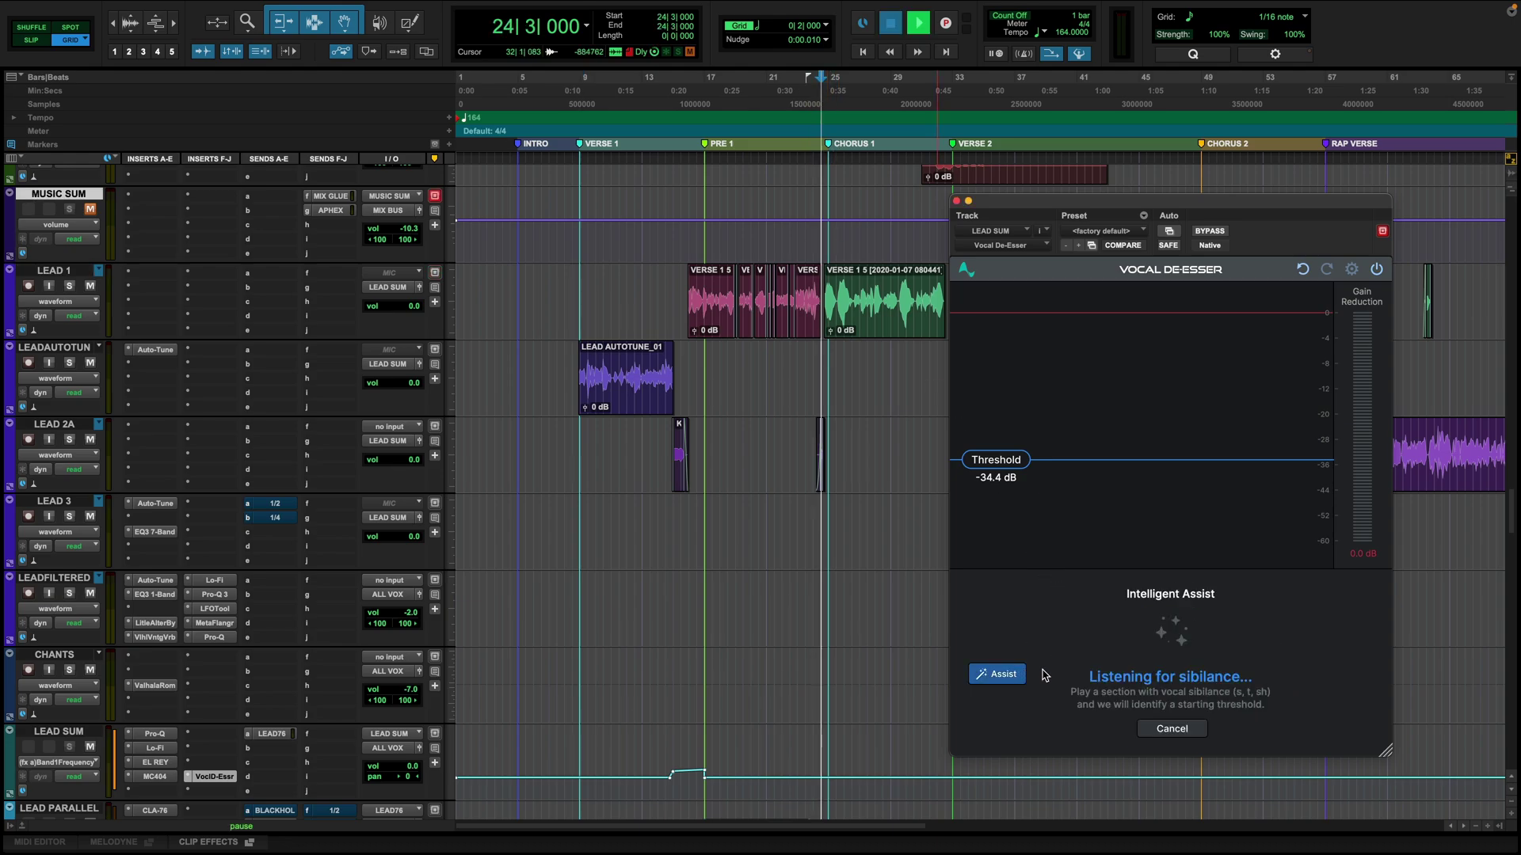
key(space)
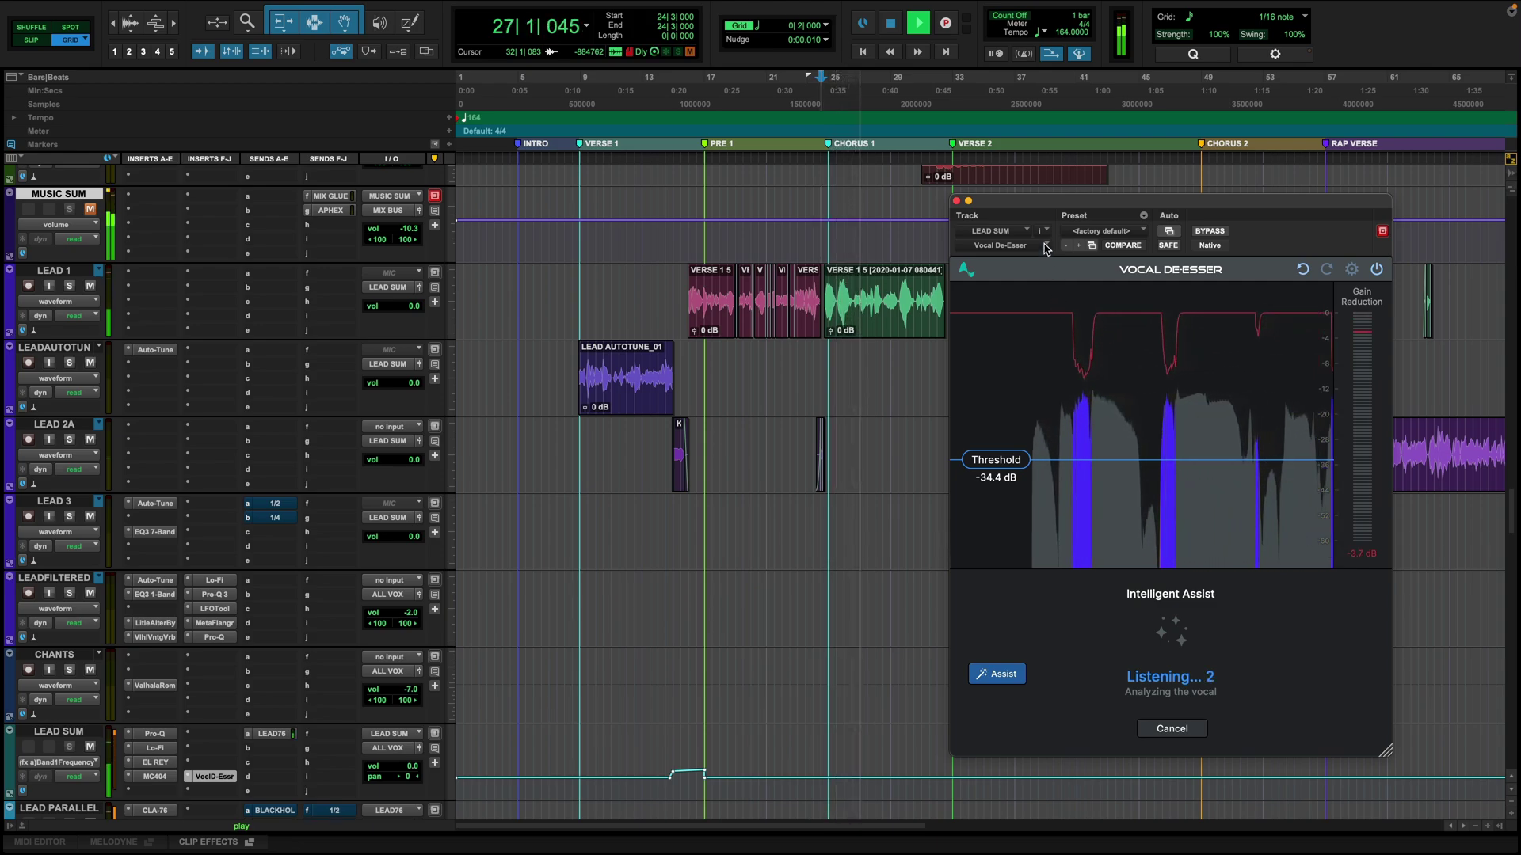
drag(1039, 208, 1044, 206)
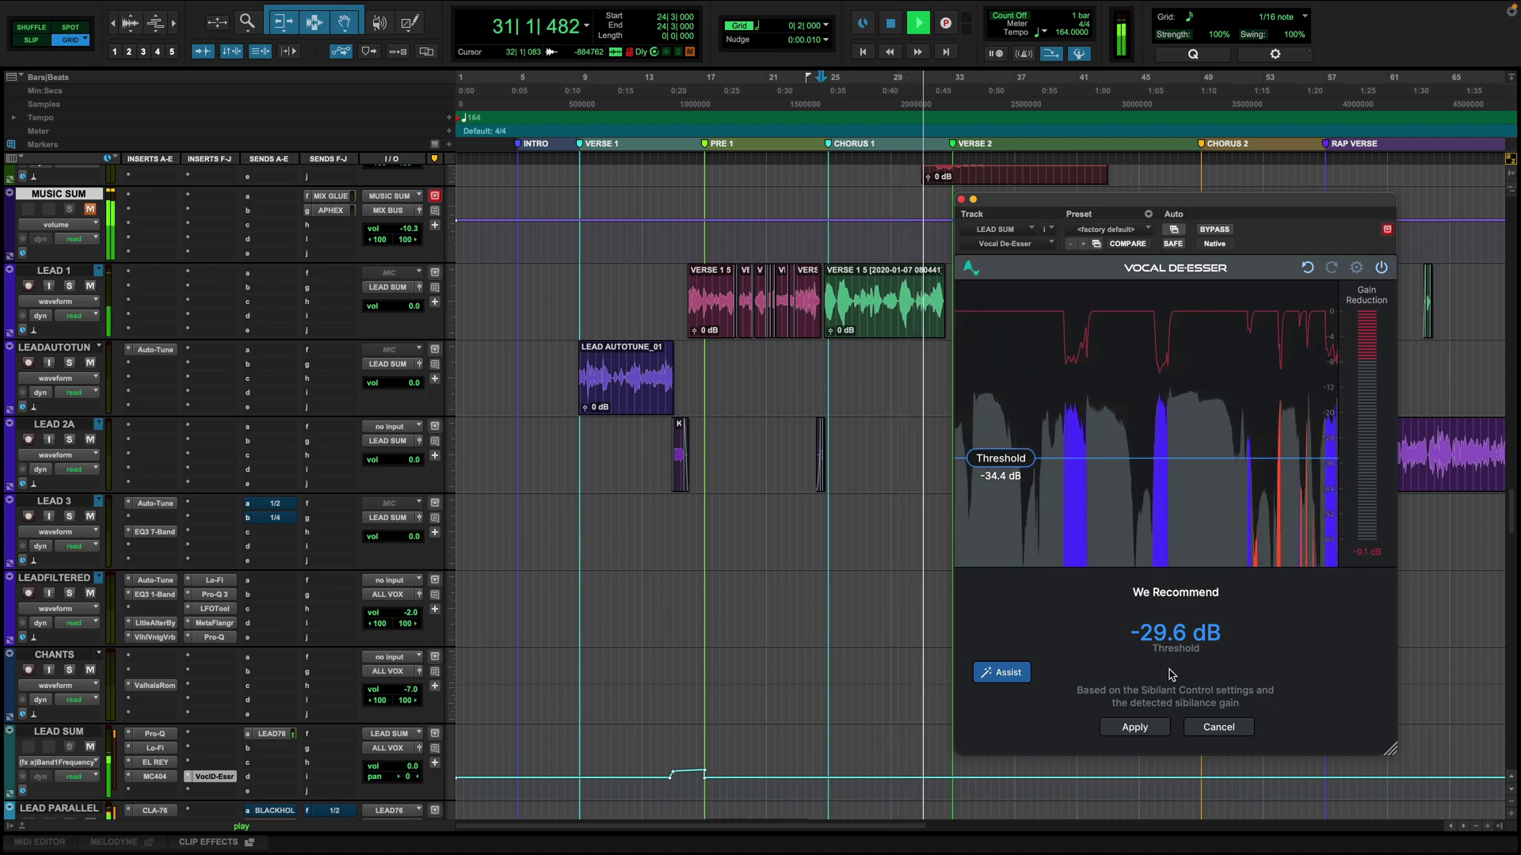
click(1135, 727)
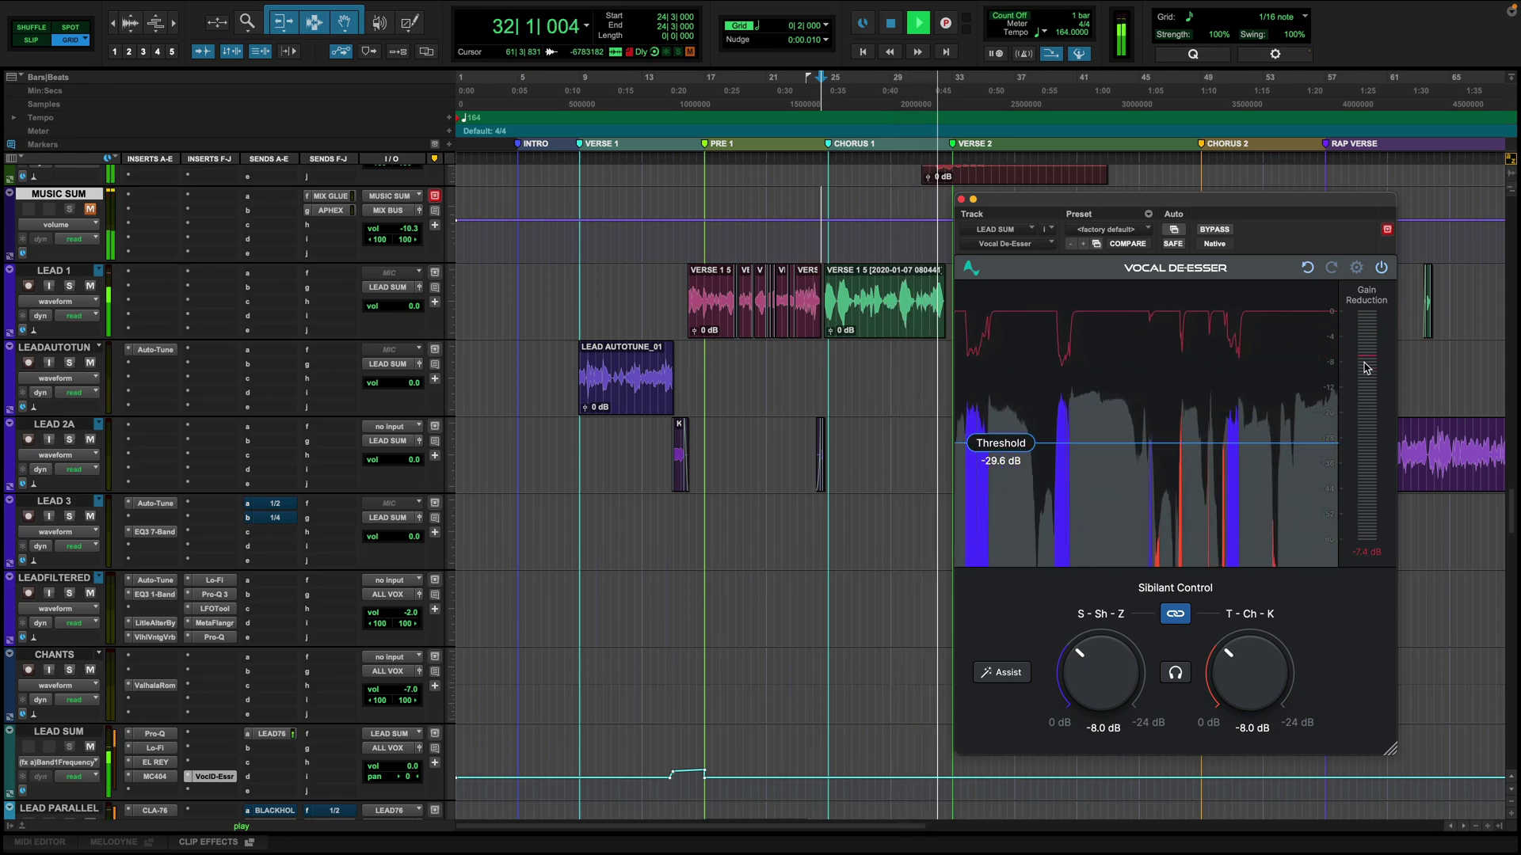
- Restart playback and lower the LEAD SUM de-esser threshold to -31.5 dB
key(space)
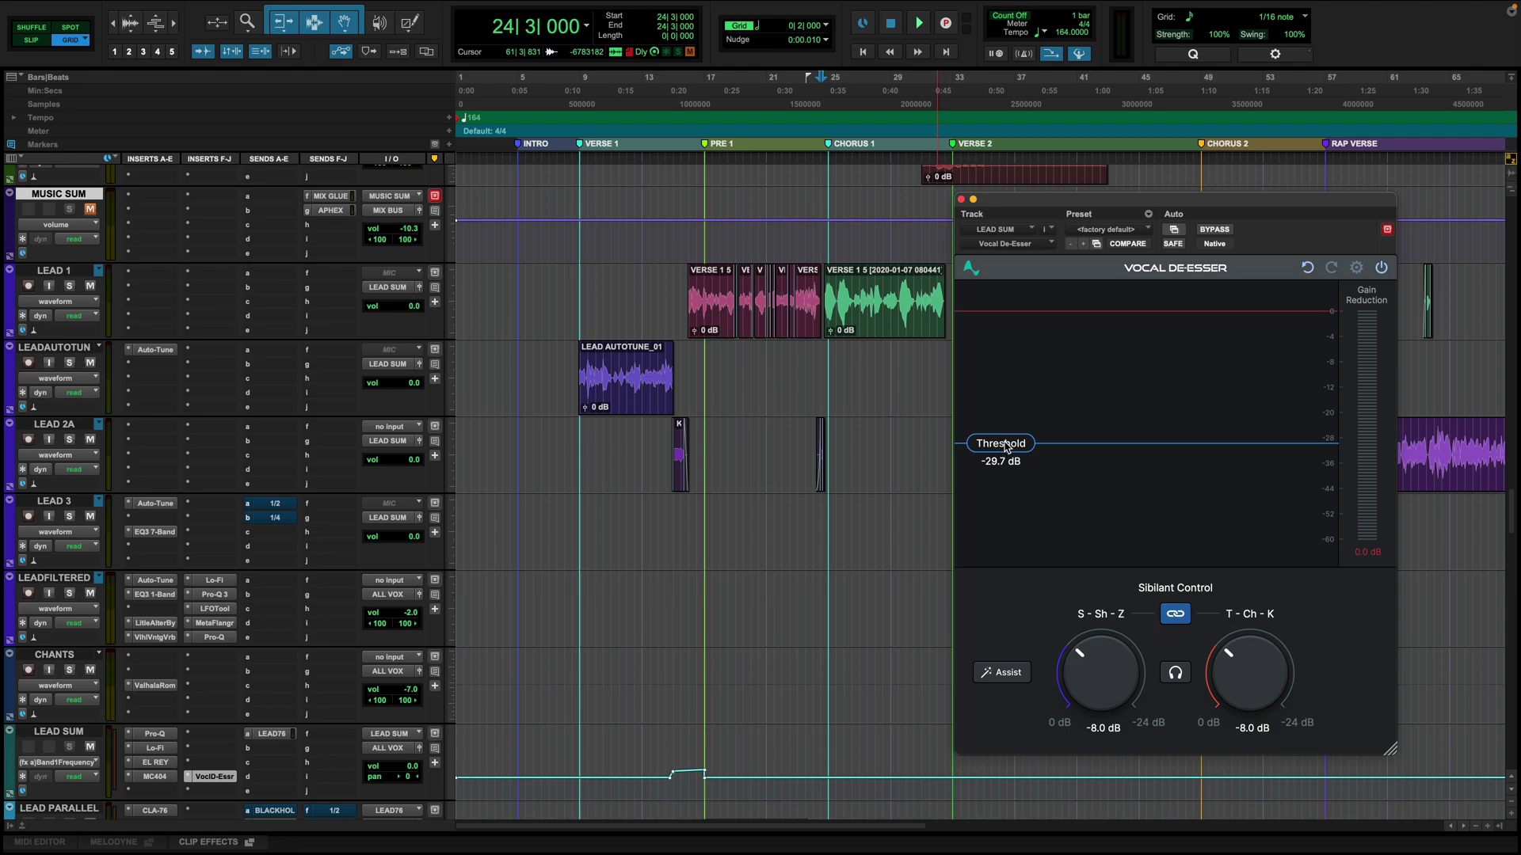
key(space)
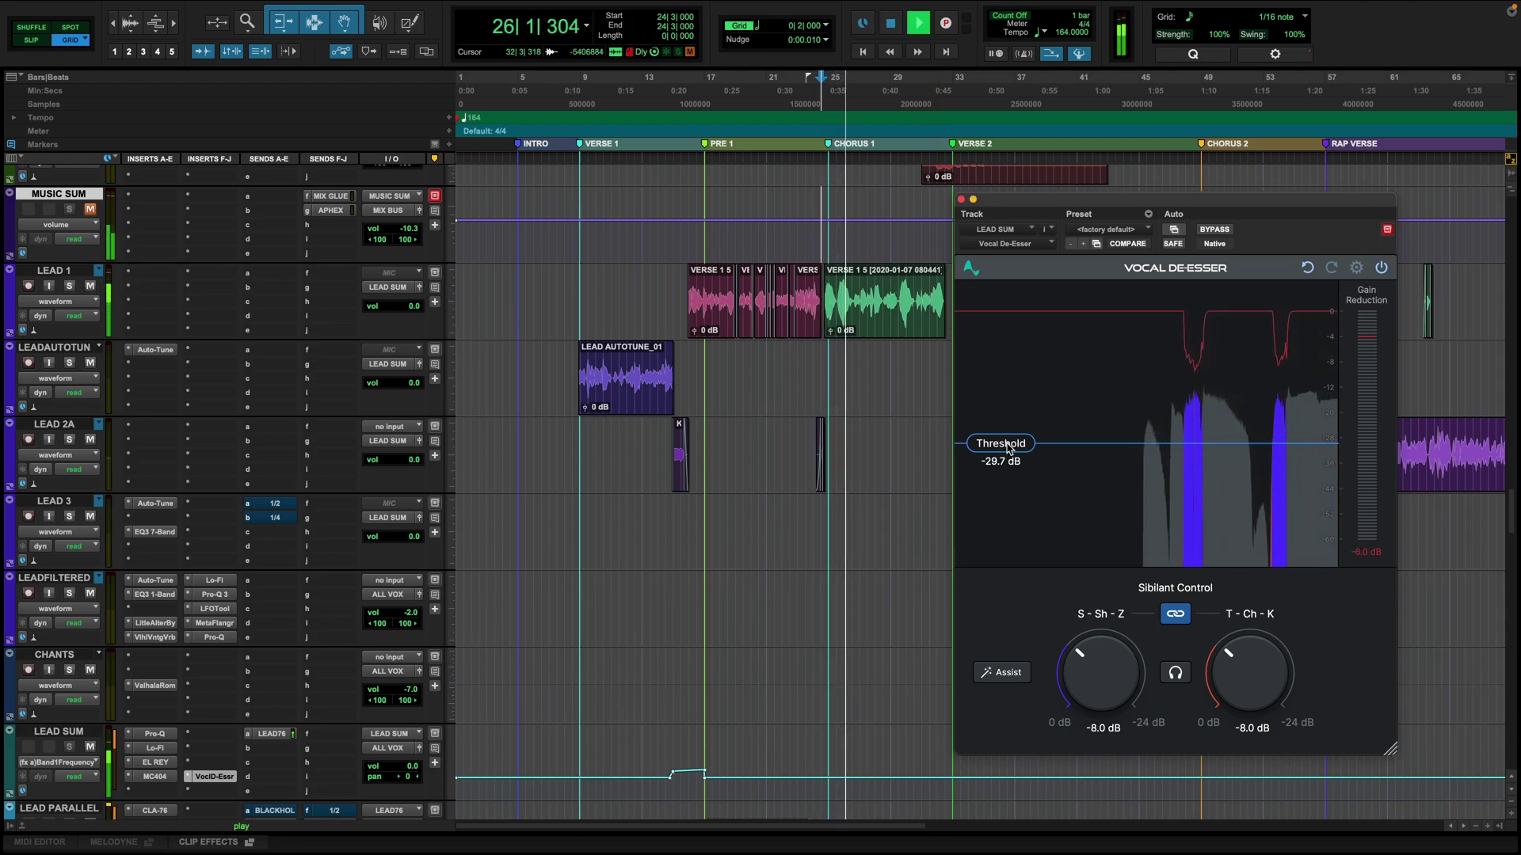
drag(1008, 448, 1003, 453)
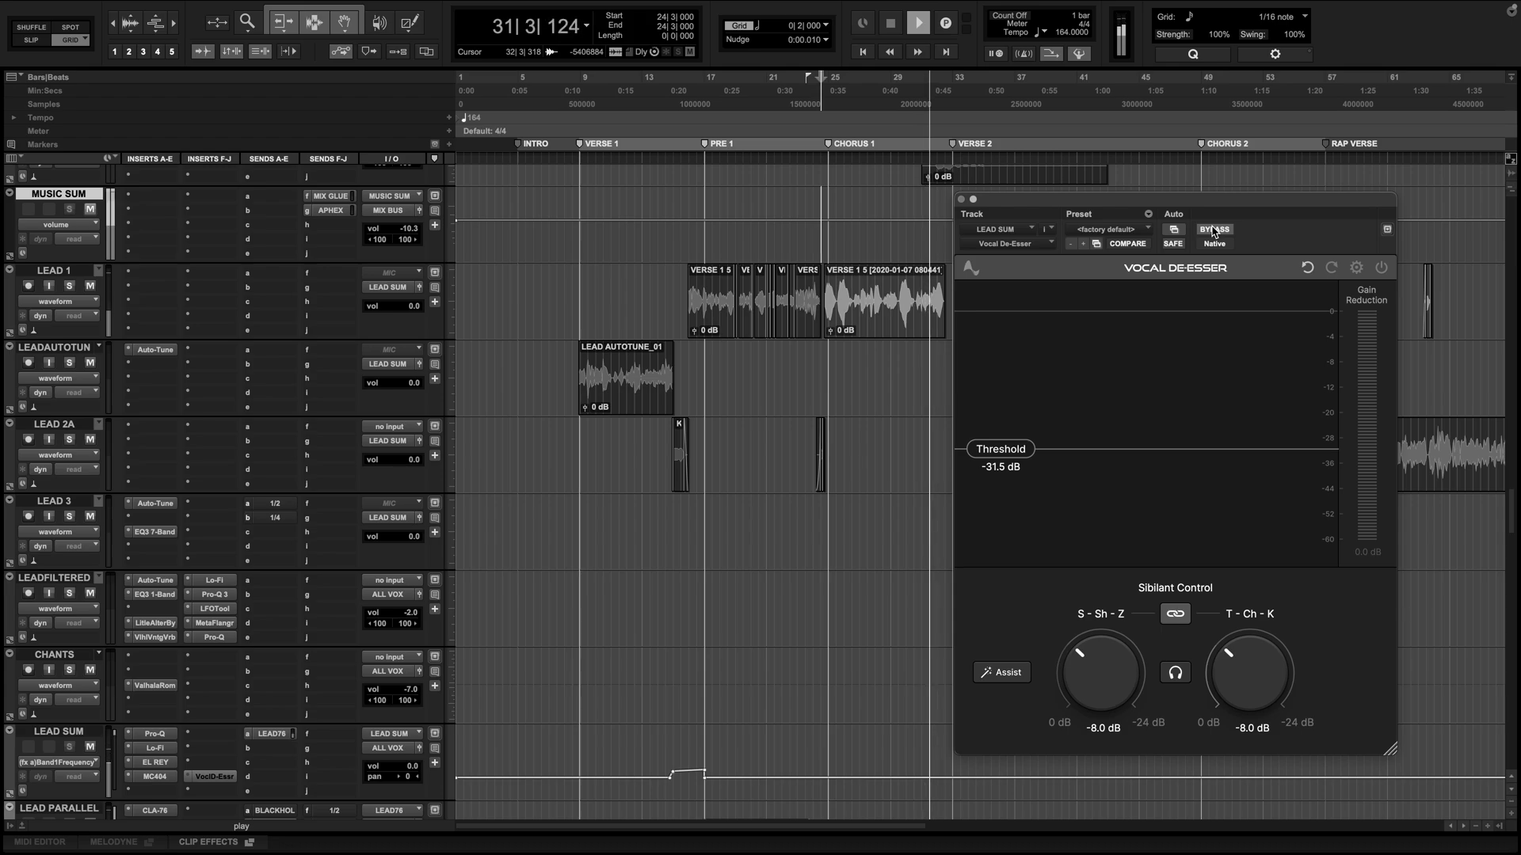
- Compare the de-esser against bypass, then deepen the S-Sh-Z reduction and set the threshold near -27 dB
key(space)
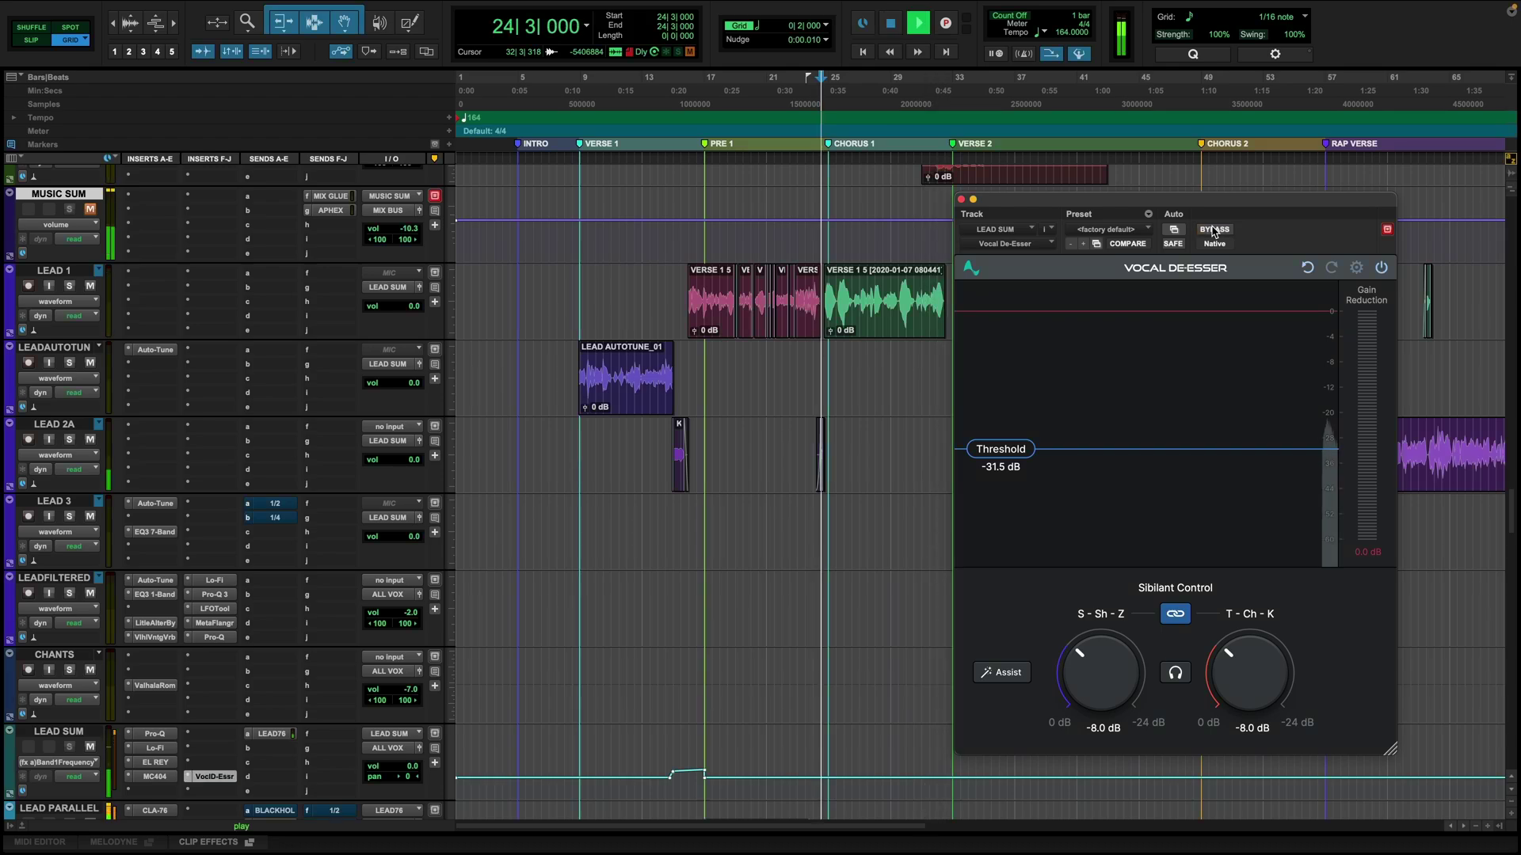
key(space)
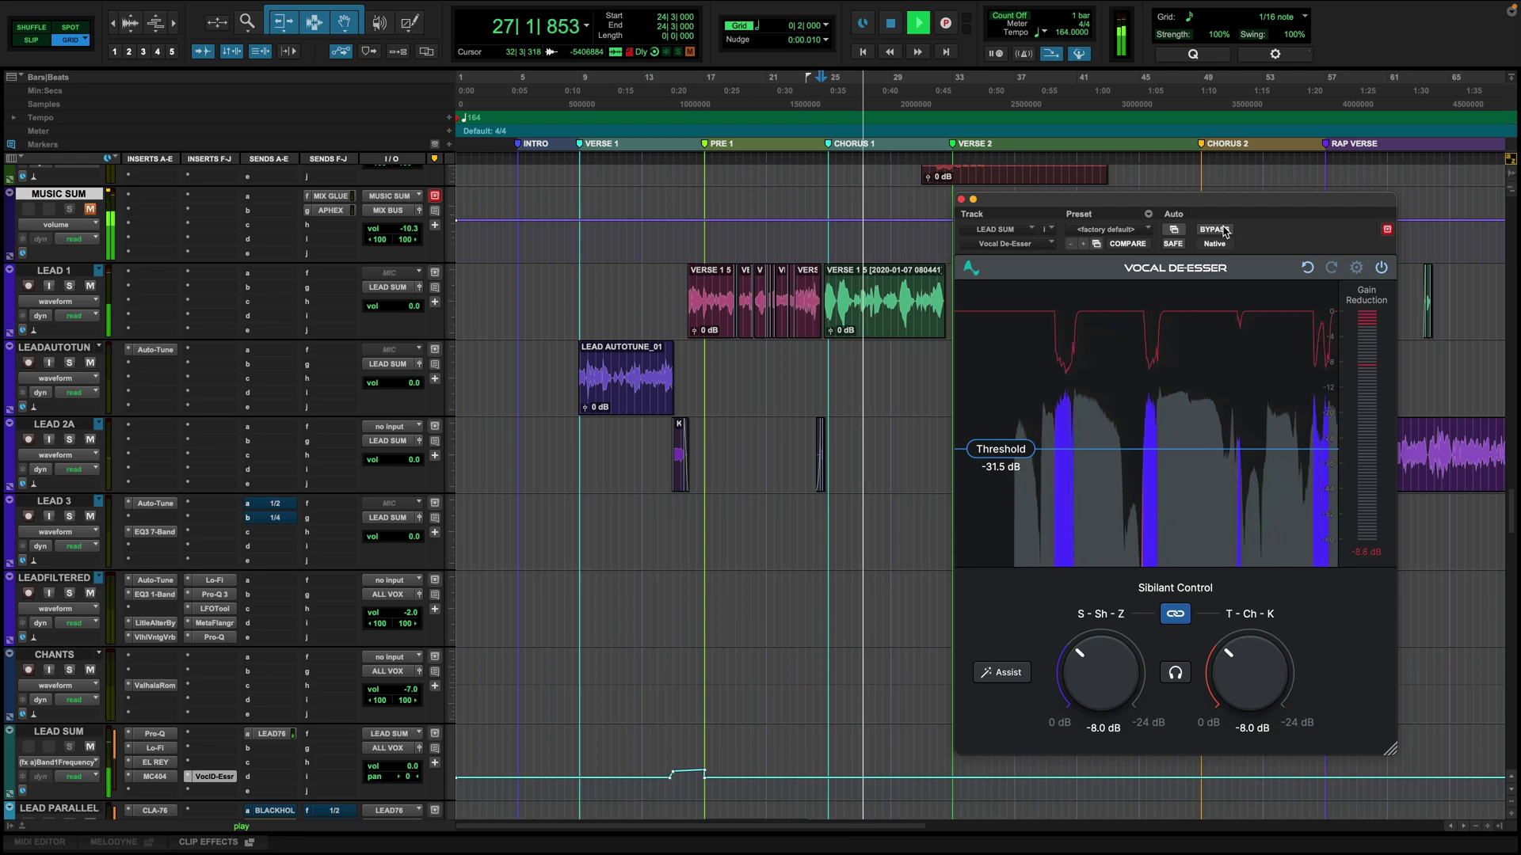
click(1222, 229)
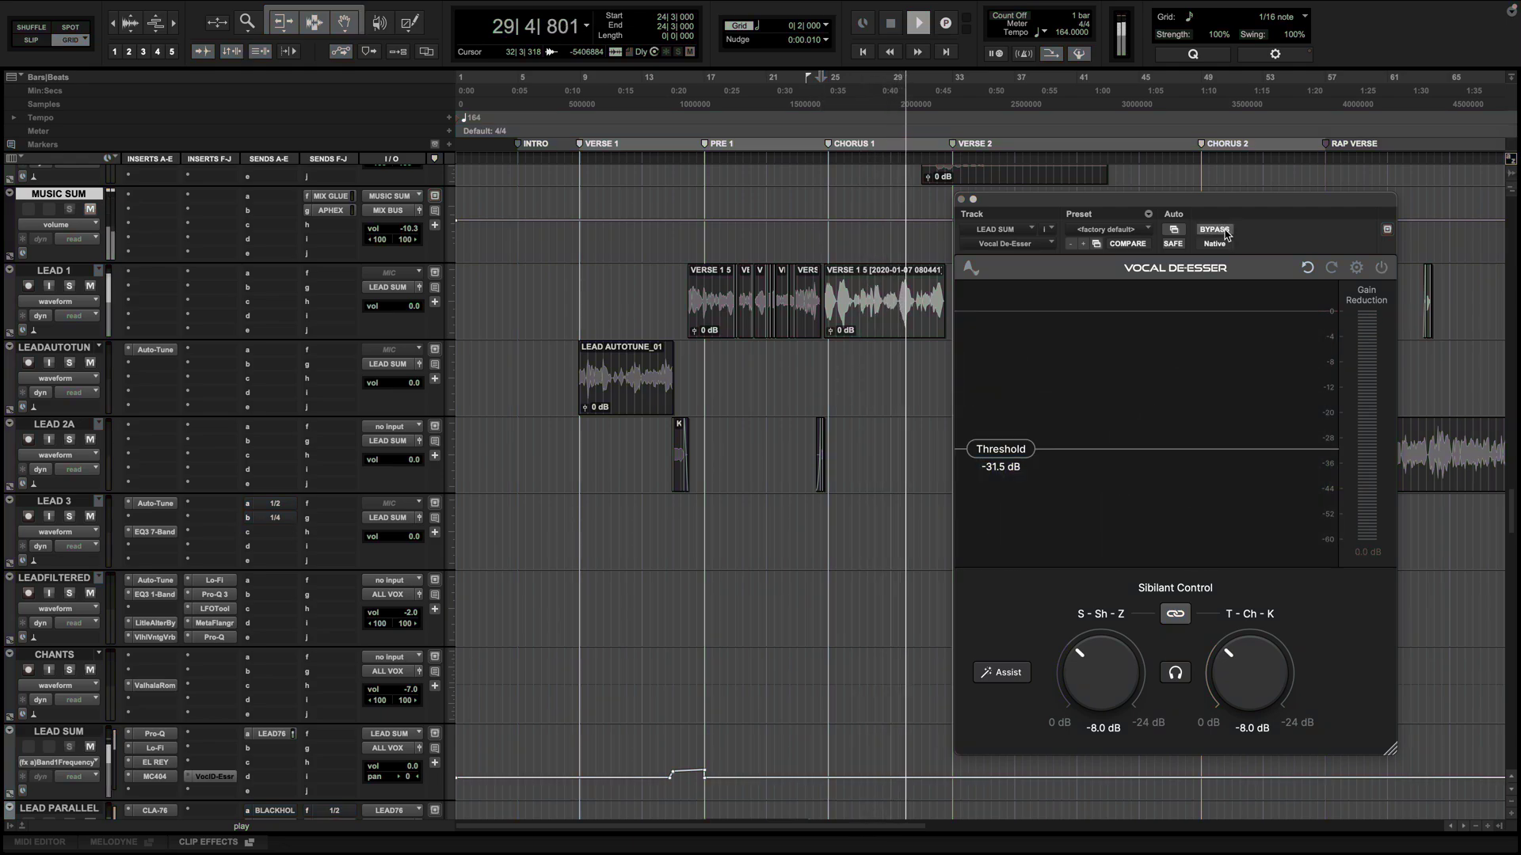
click(1224, 231)
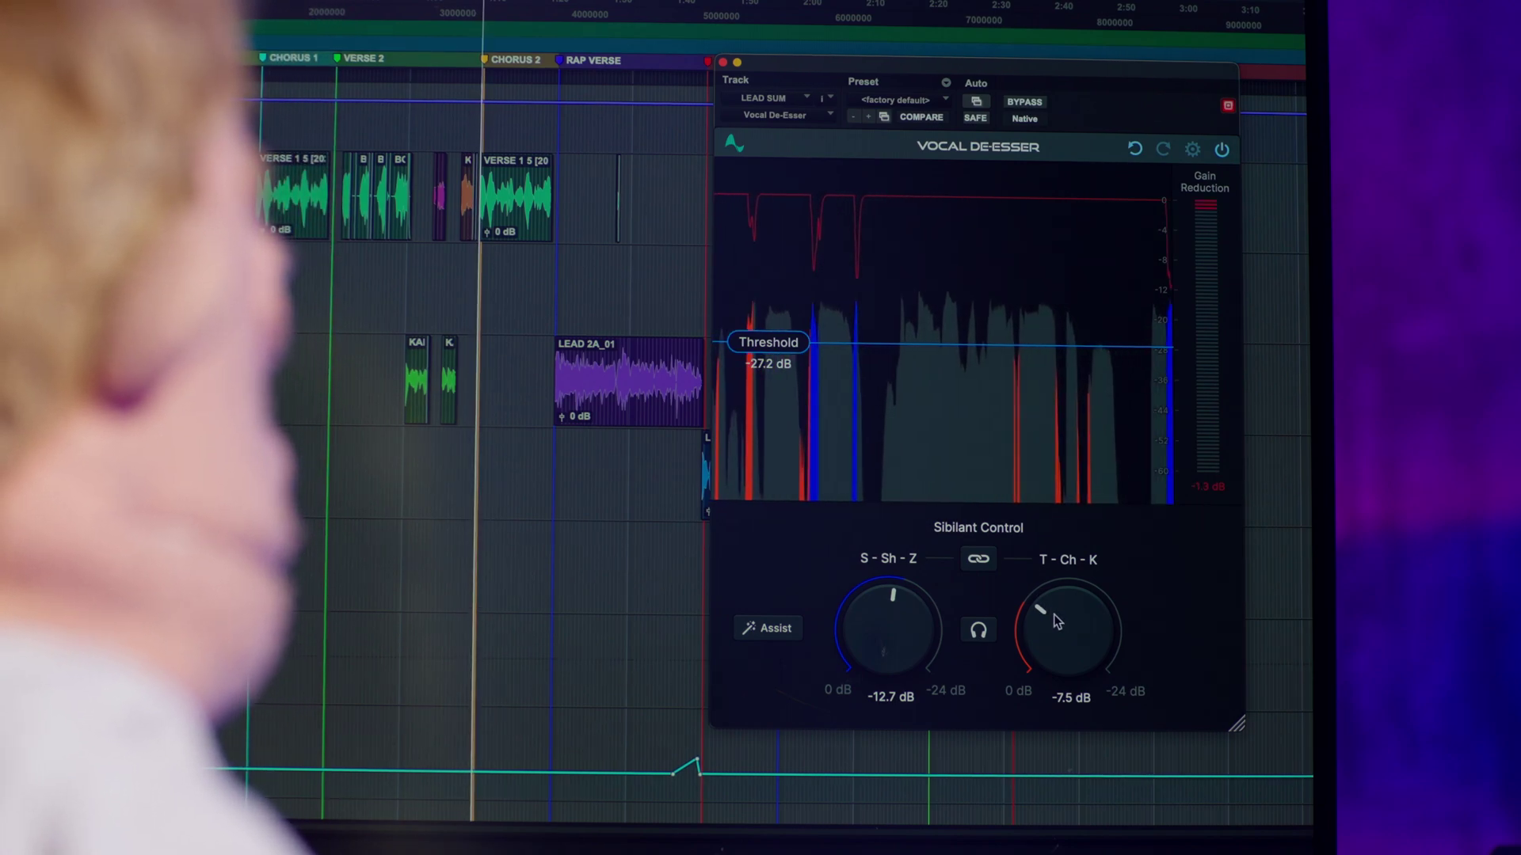
drag(948, 630, 944, 621)
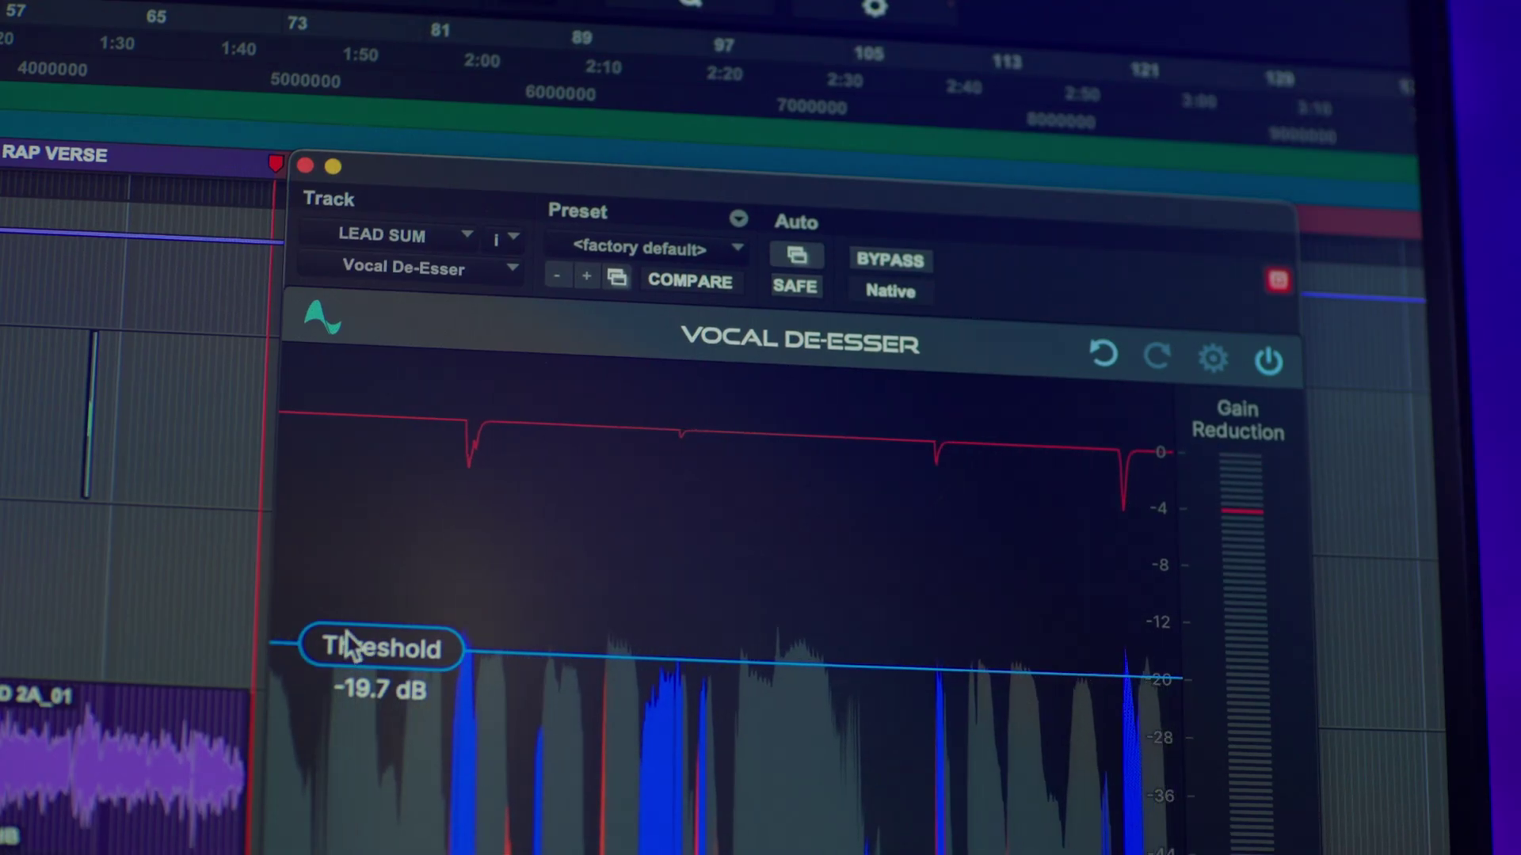
drag(339, 644, 310, 695)
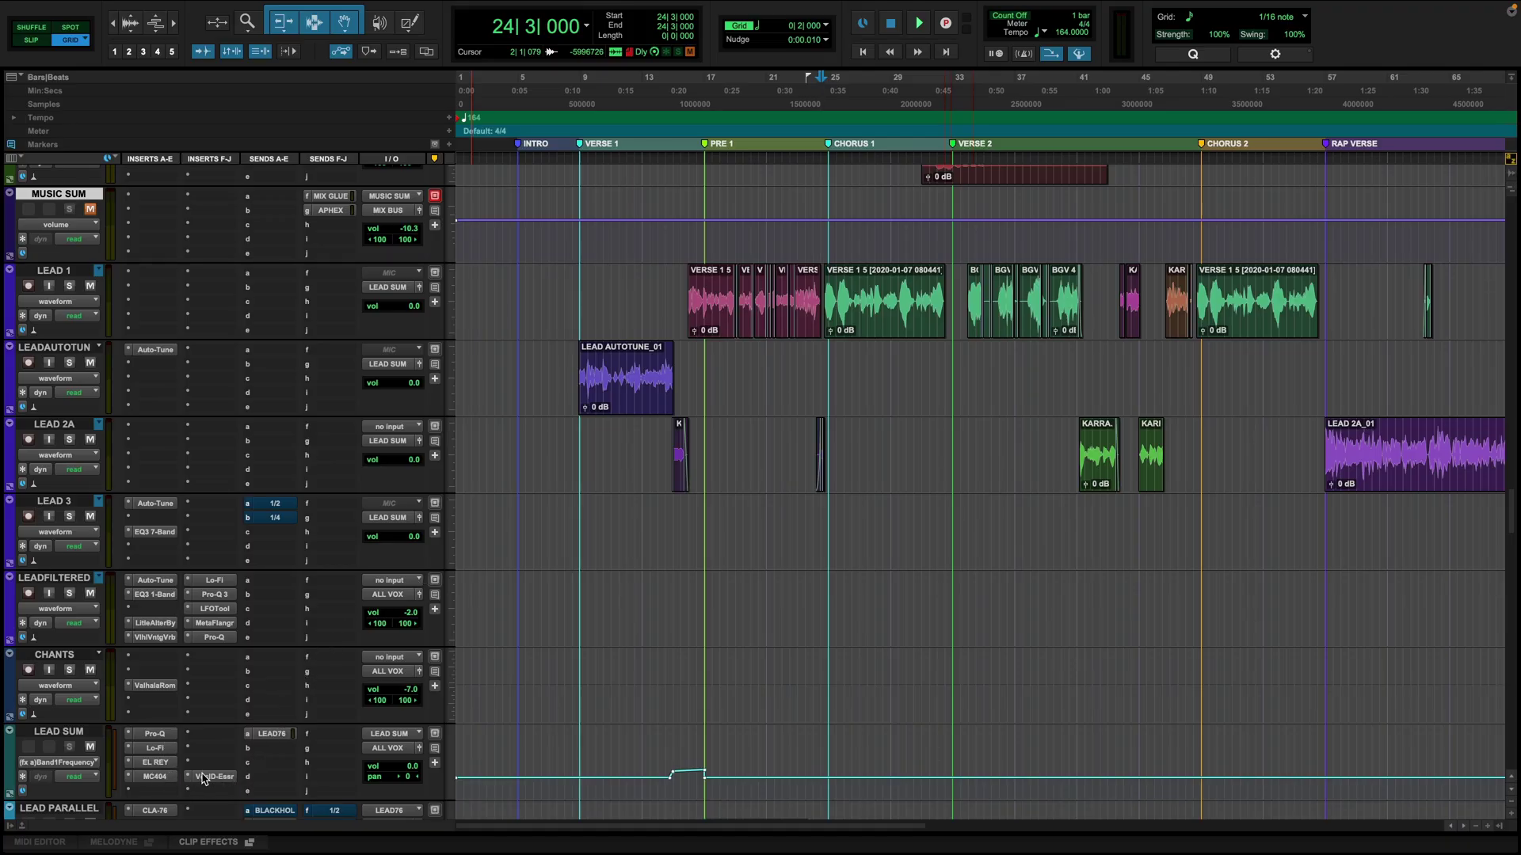
- Set the DOUBLES SUM de-esser to about -40 dB threshold and -12.5 dB on both sibilant reductions
scroll(845, 402, down, 2)
scroll(845, 402, down, 20)
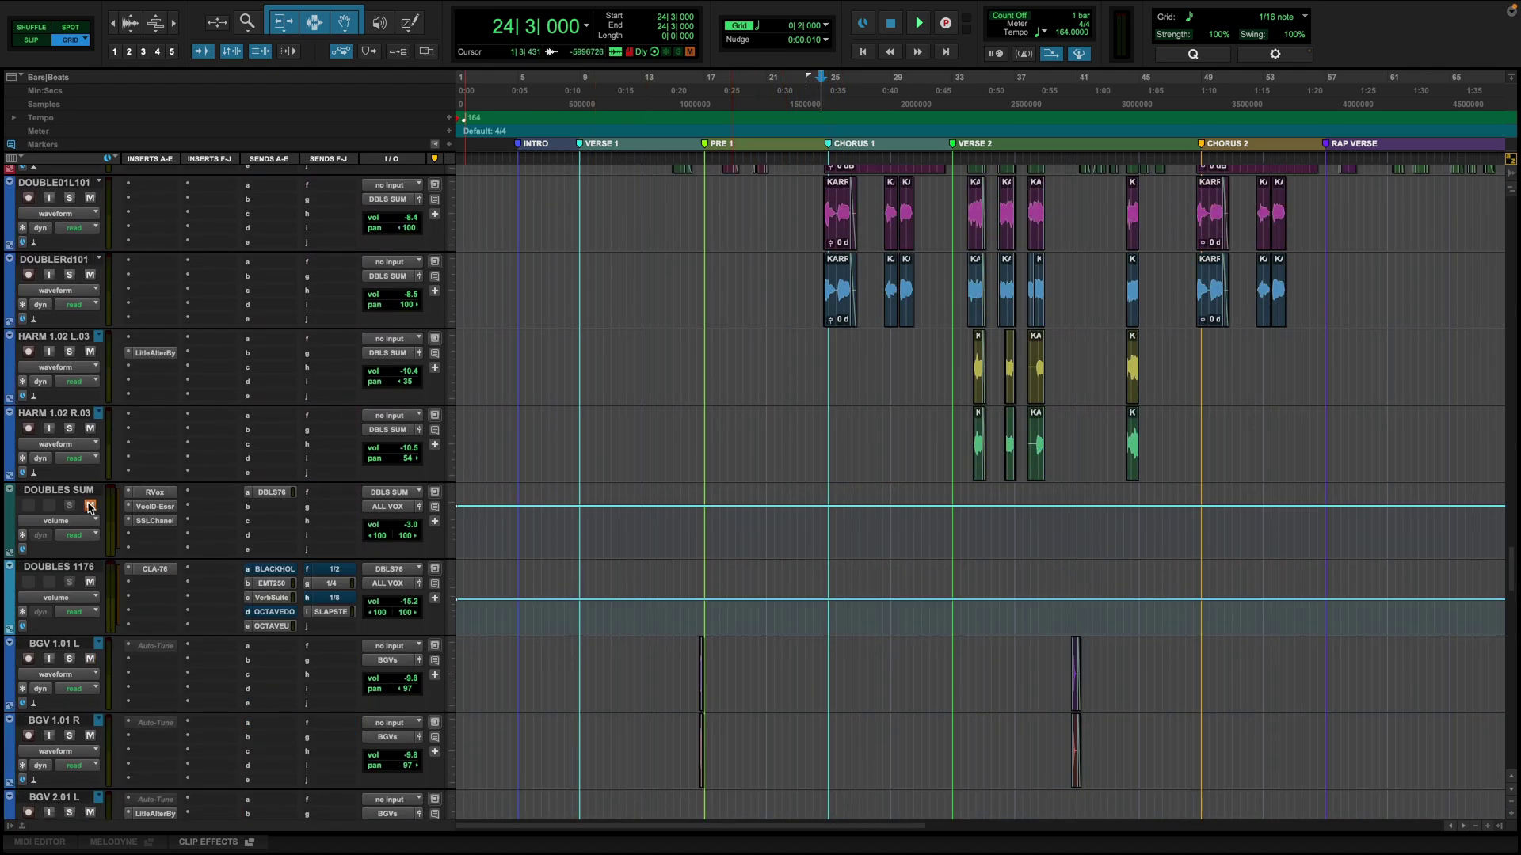
scroll(131, 495, up, 4)
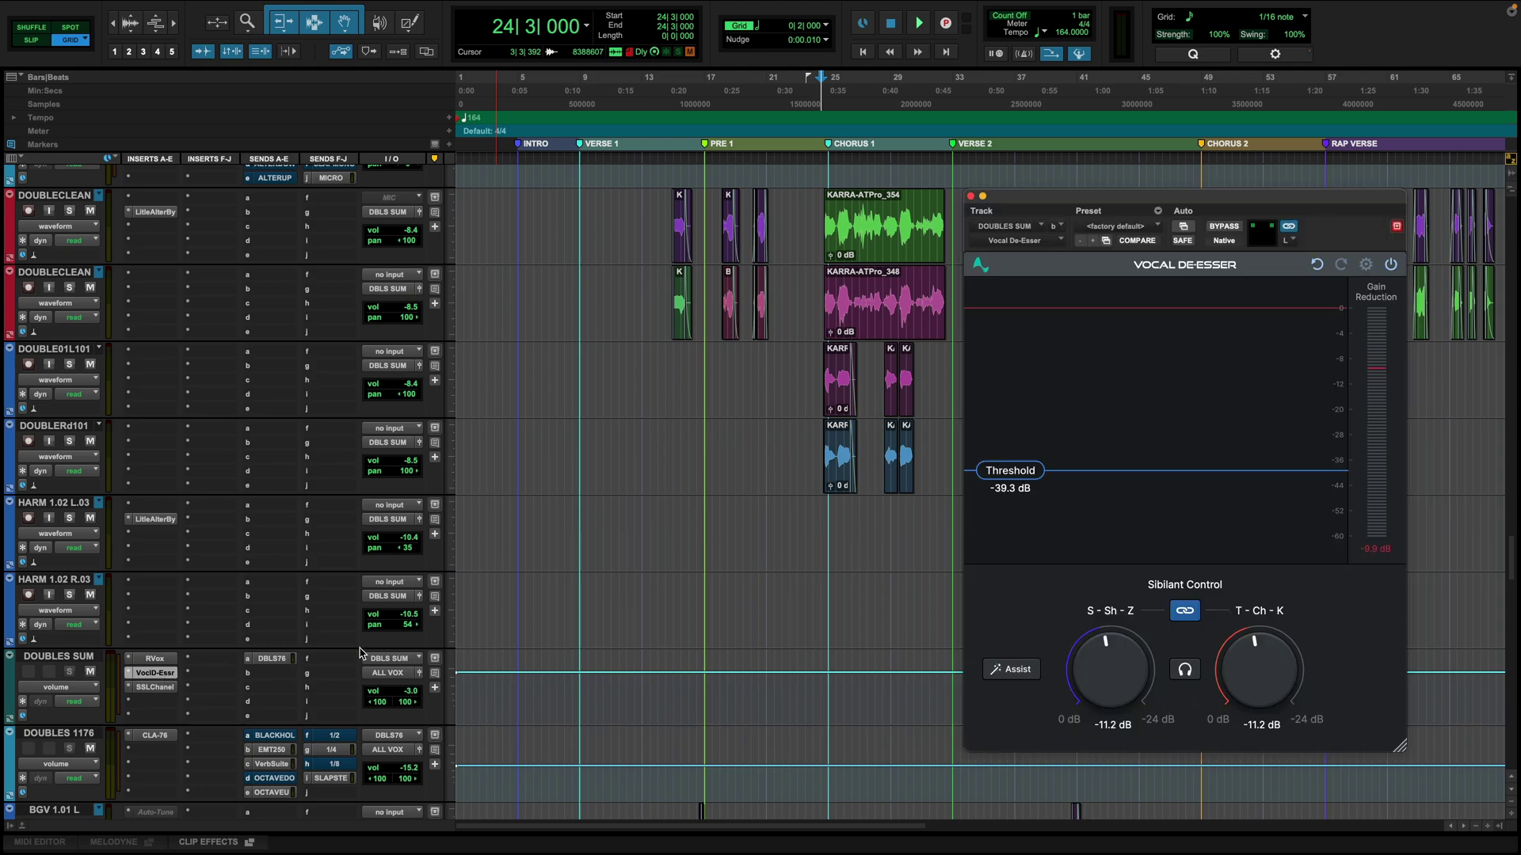
drag(1044, 208, 1039, 208)
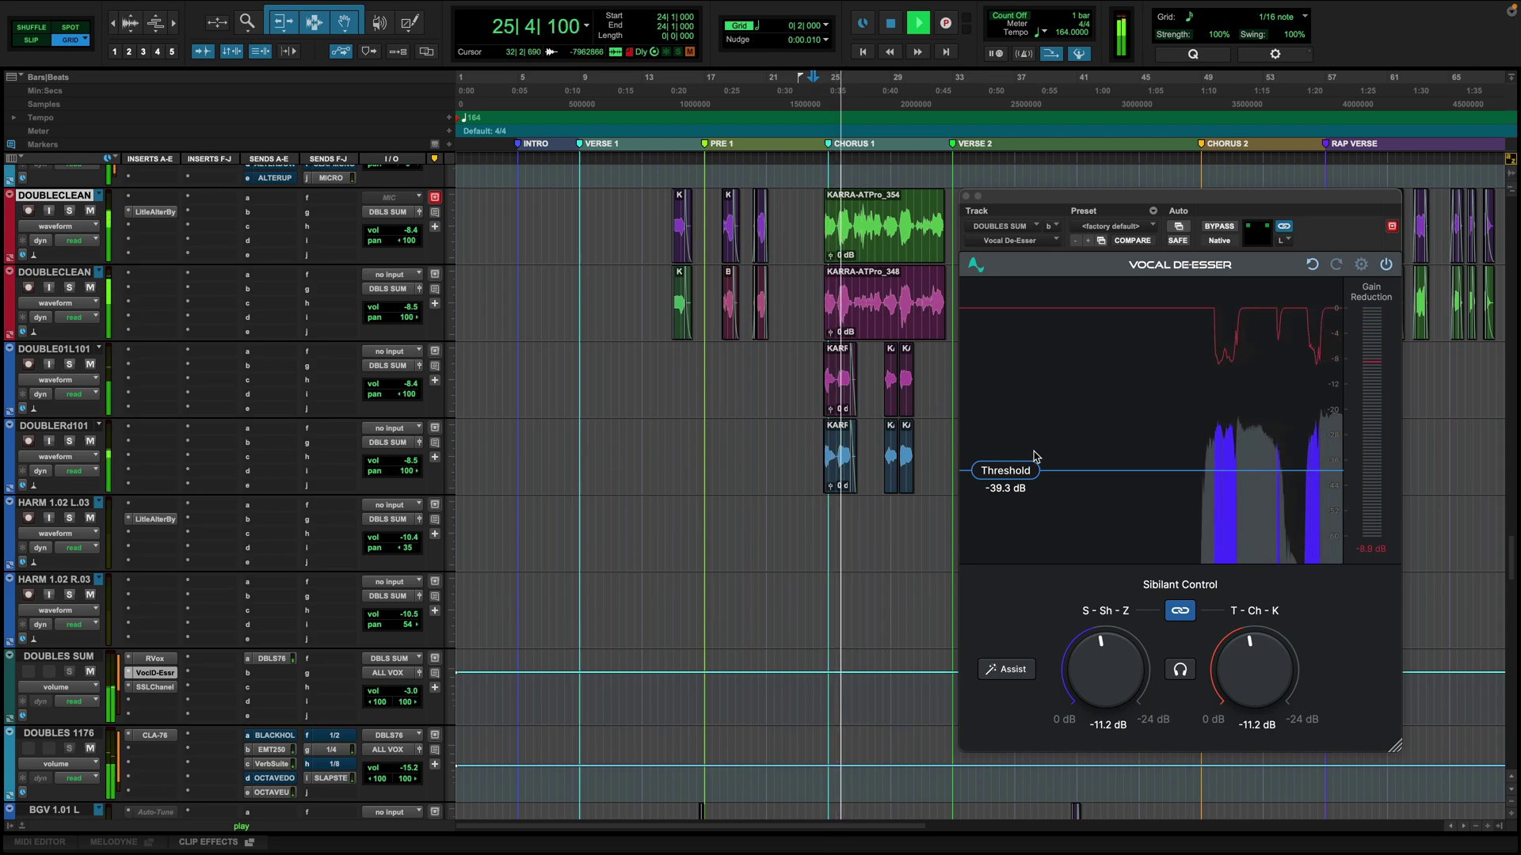
drag(1026, 471, 1028, 474)
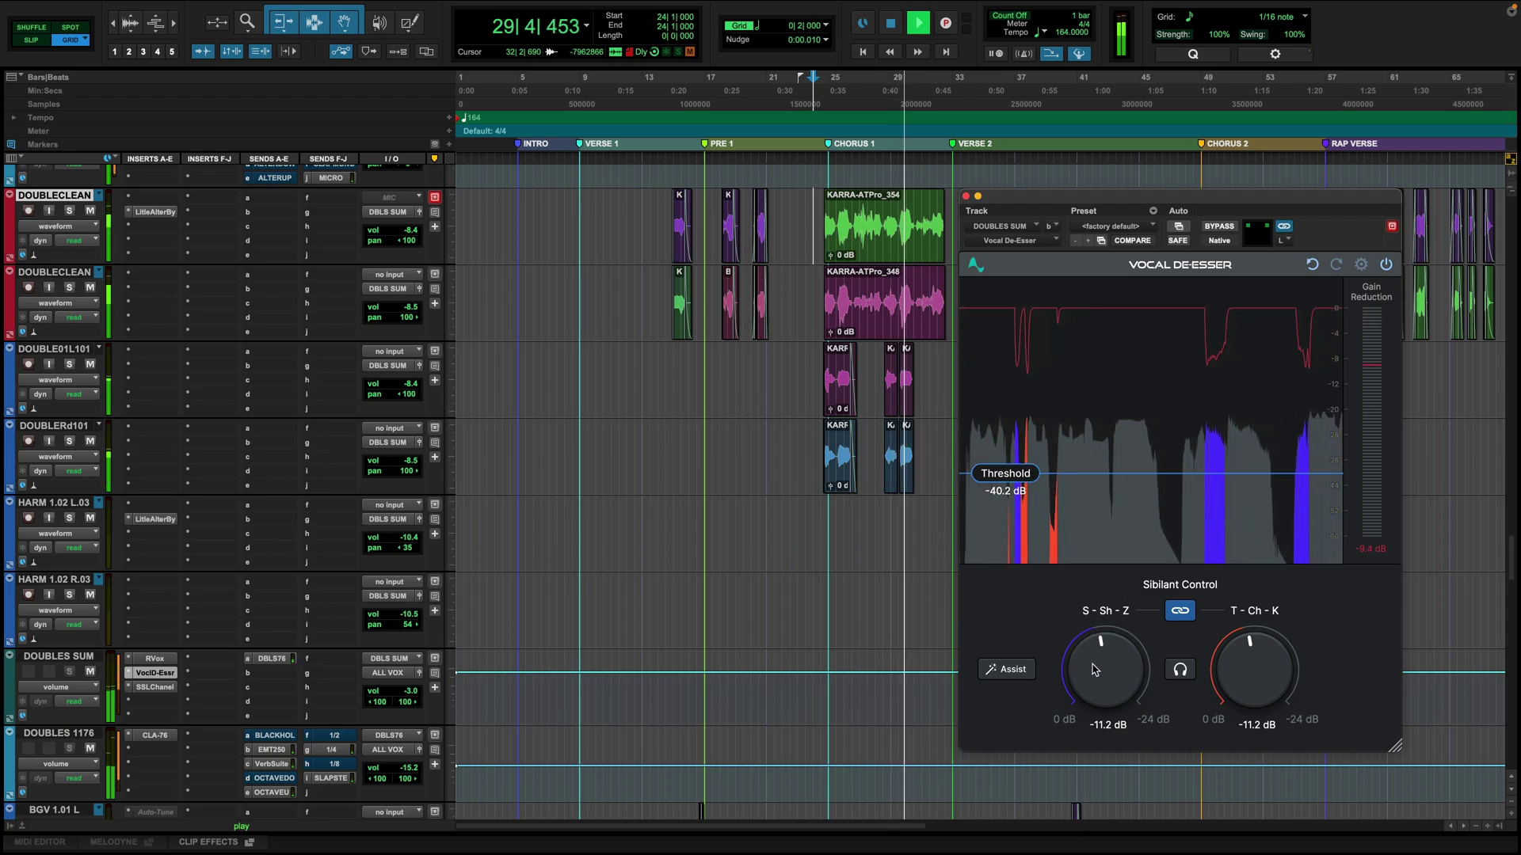
drag(1093, 669, 1099, 672)
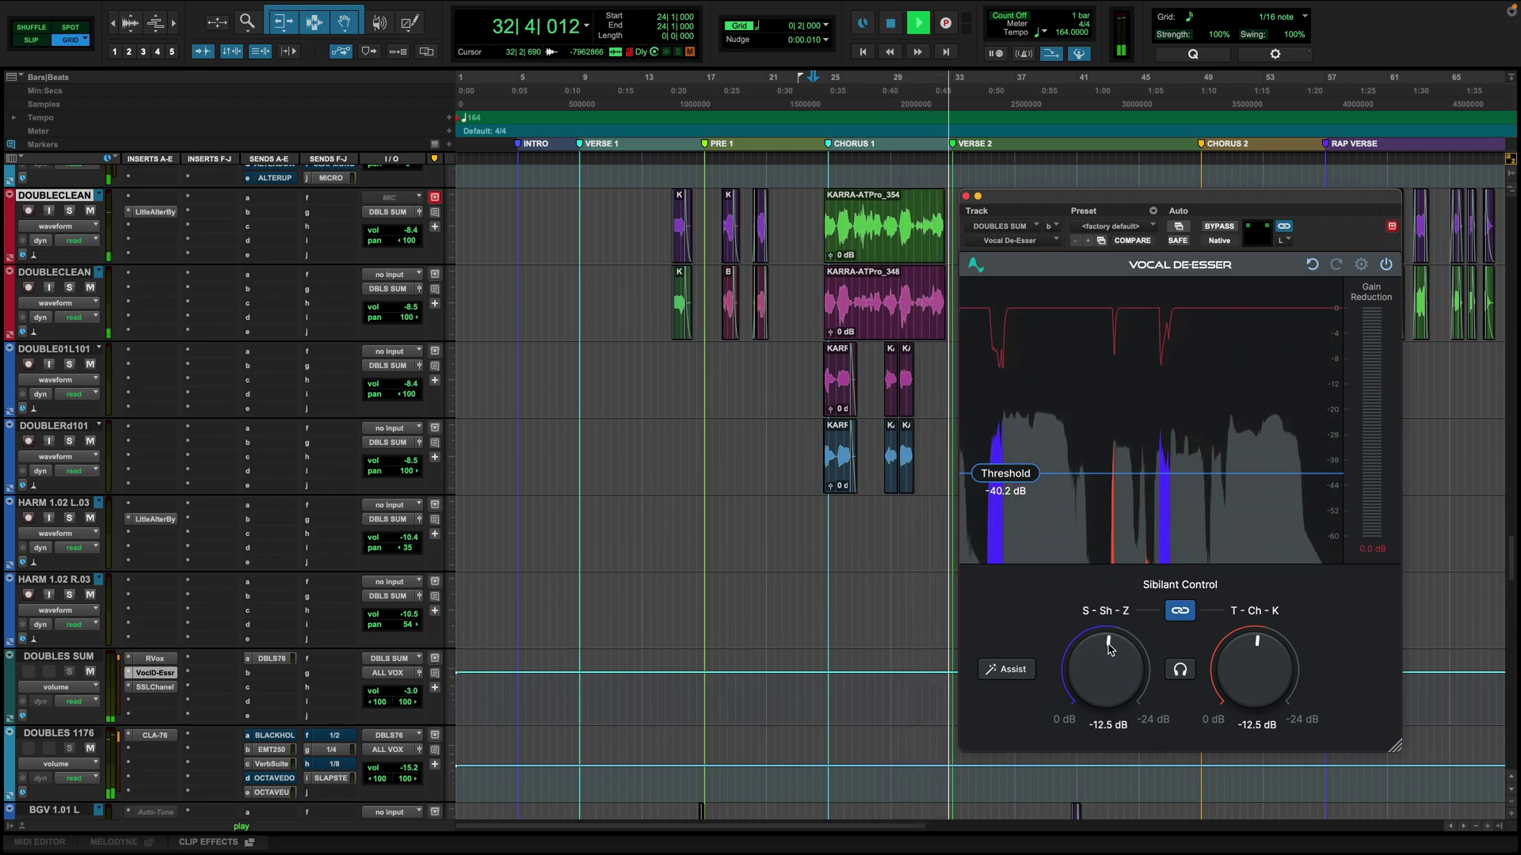
key(space)
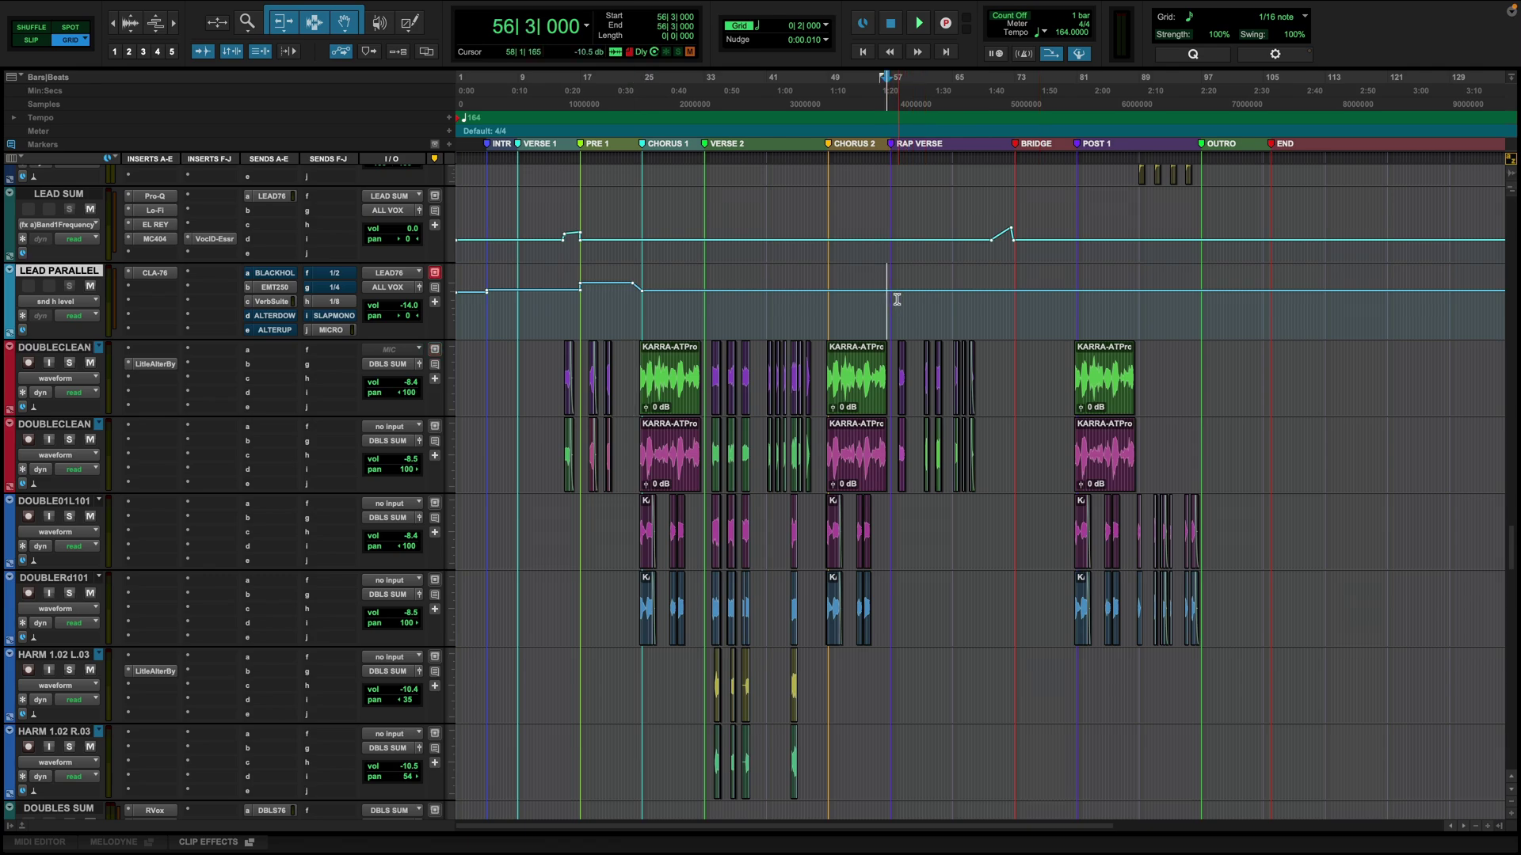
- Set LEAD SUM's de-esser to -39.6 dB threshold and -12.7 dB sibilant reductions, then cue the LEAD 2A_01 clip
scroll(897, 299, up, 5)
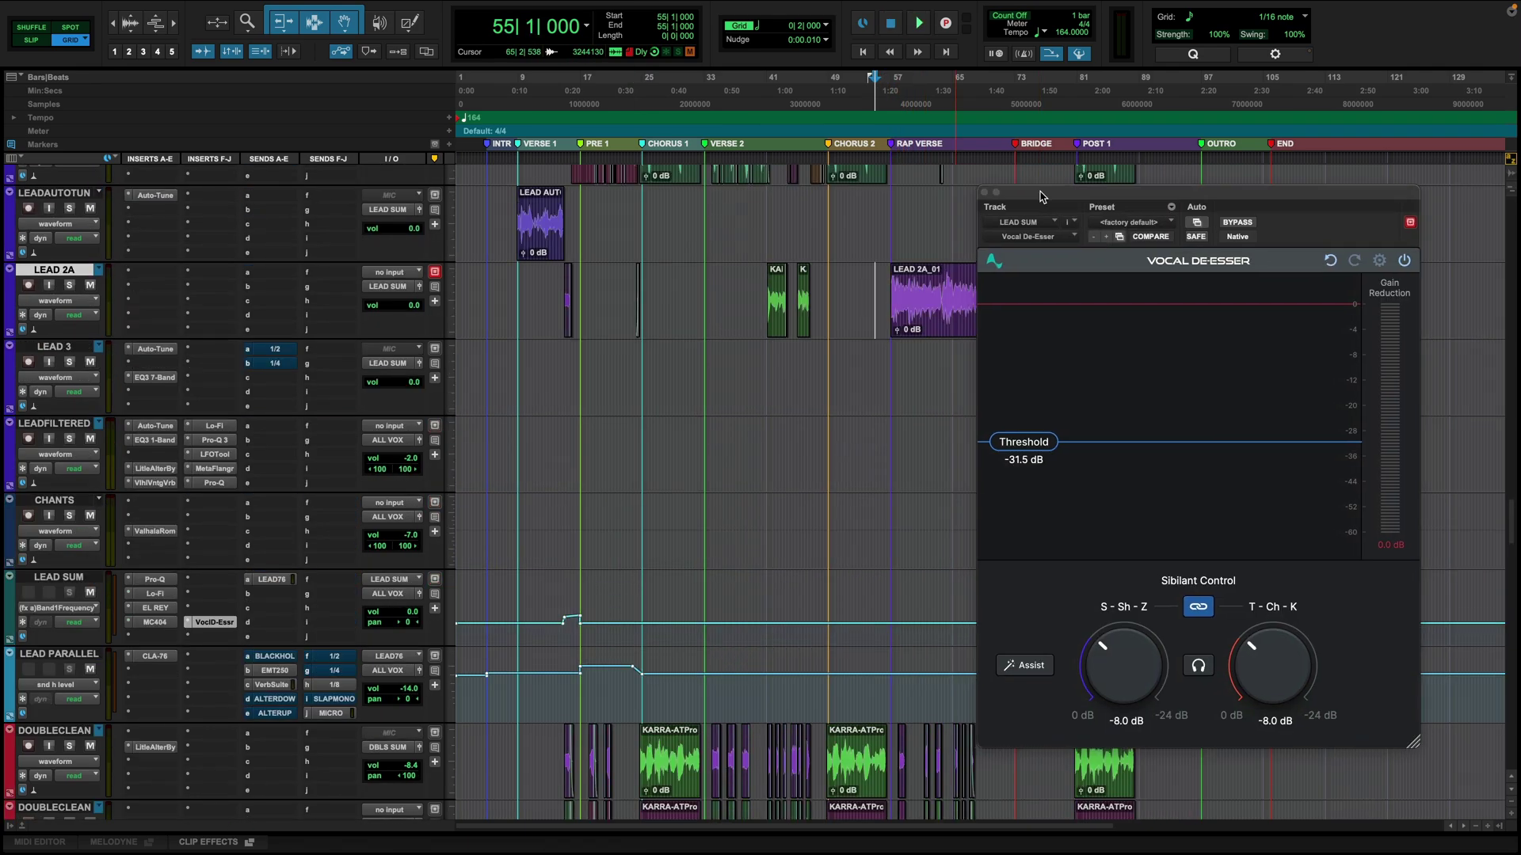
drag(1035, 192, 1082, 190)
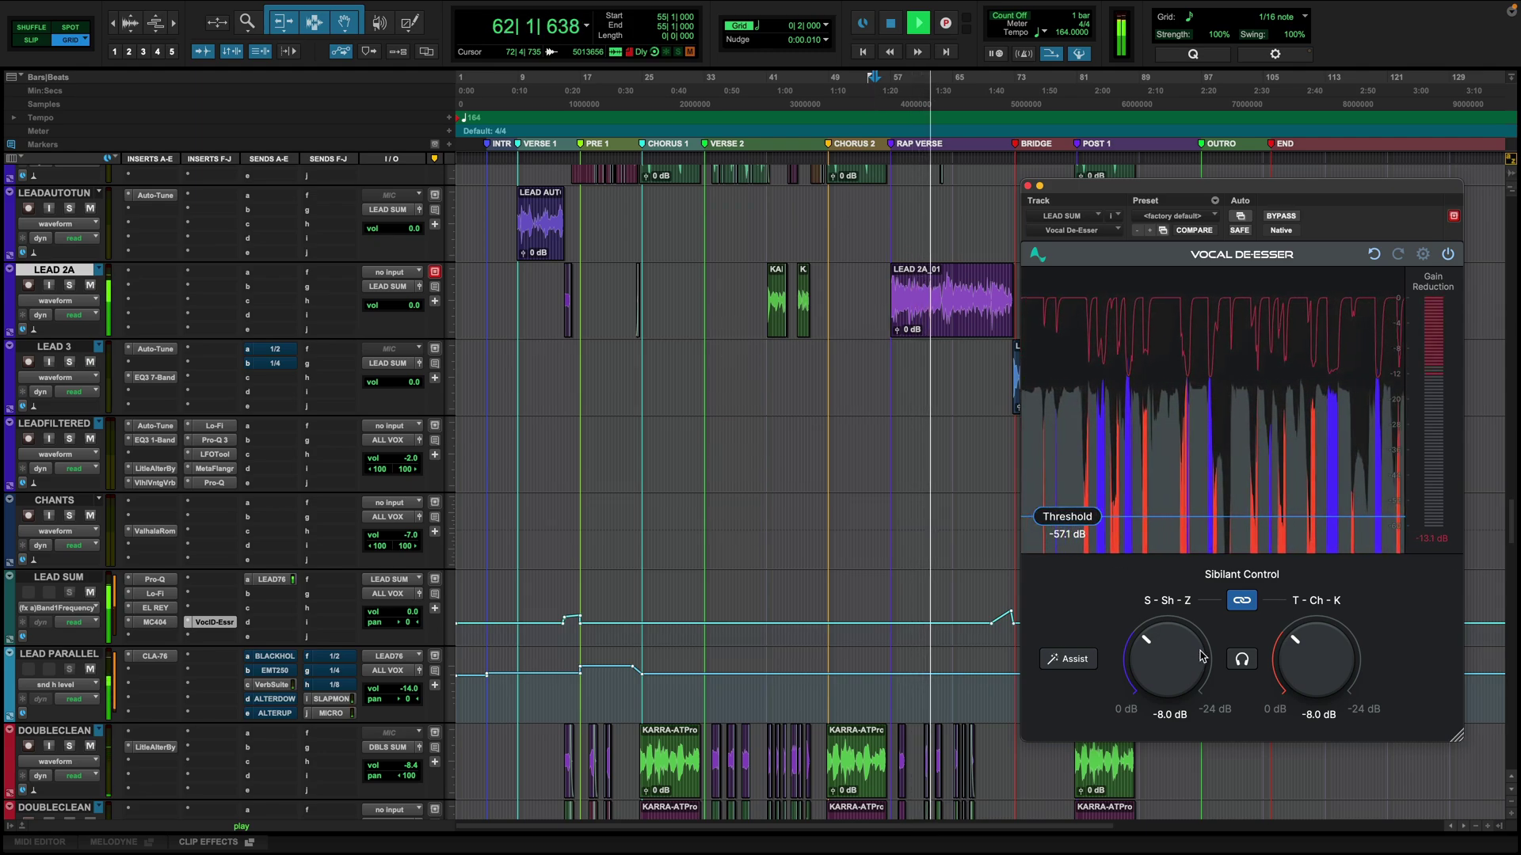
drag(1195, 664, 1167, 646)
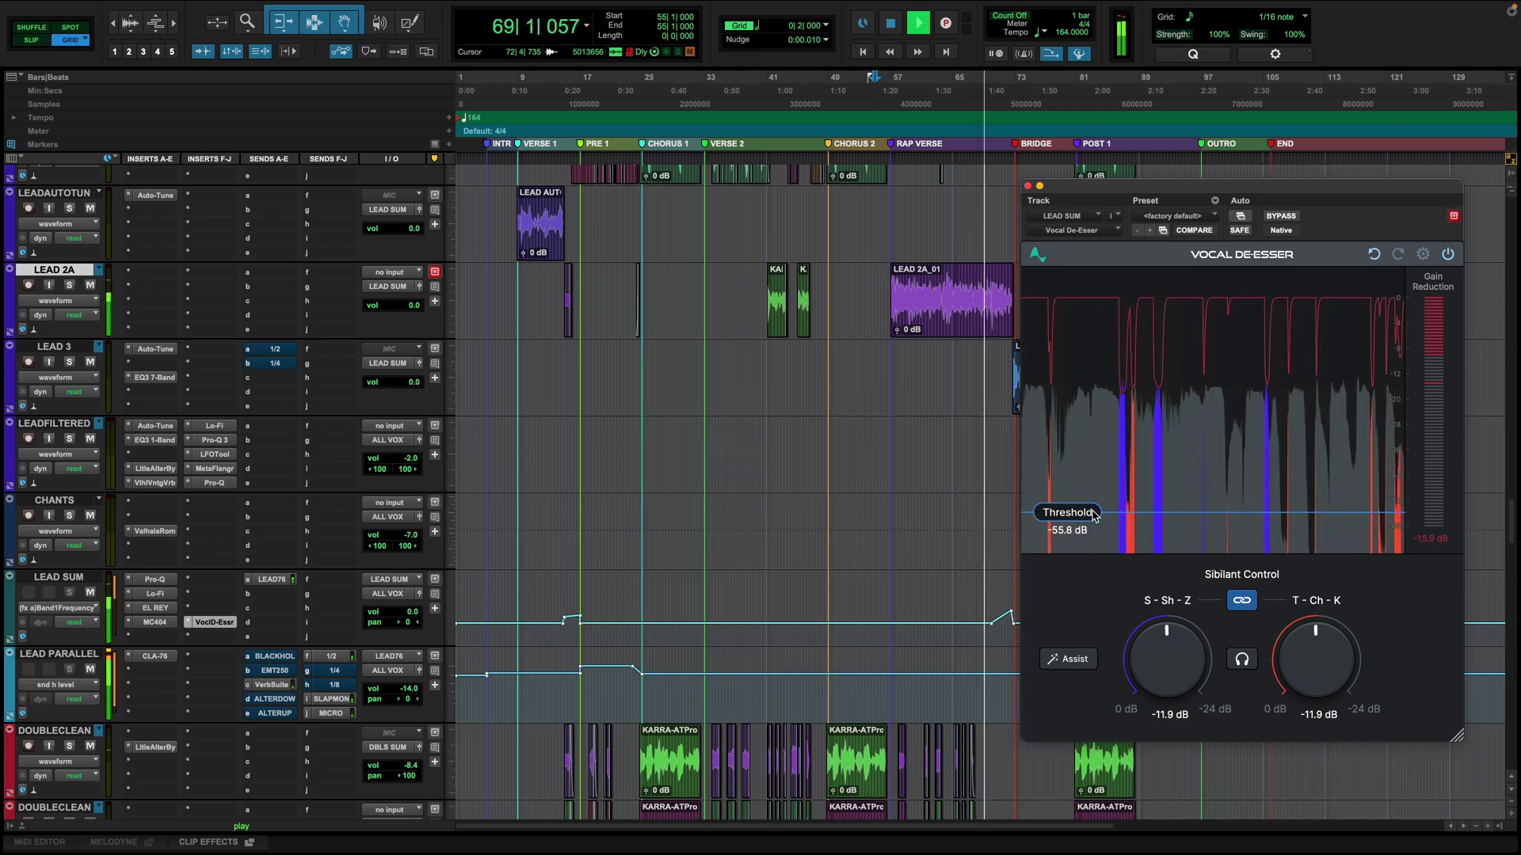
drag(1102, 523, 1107, 434)
key(space)
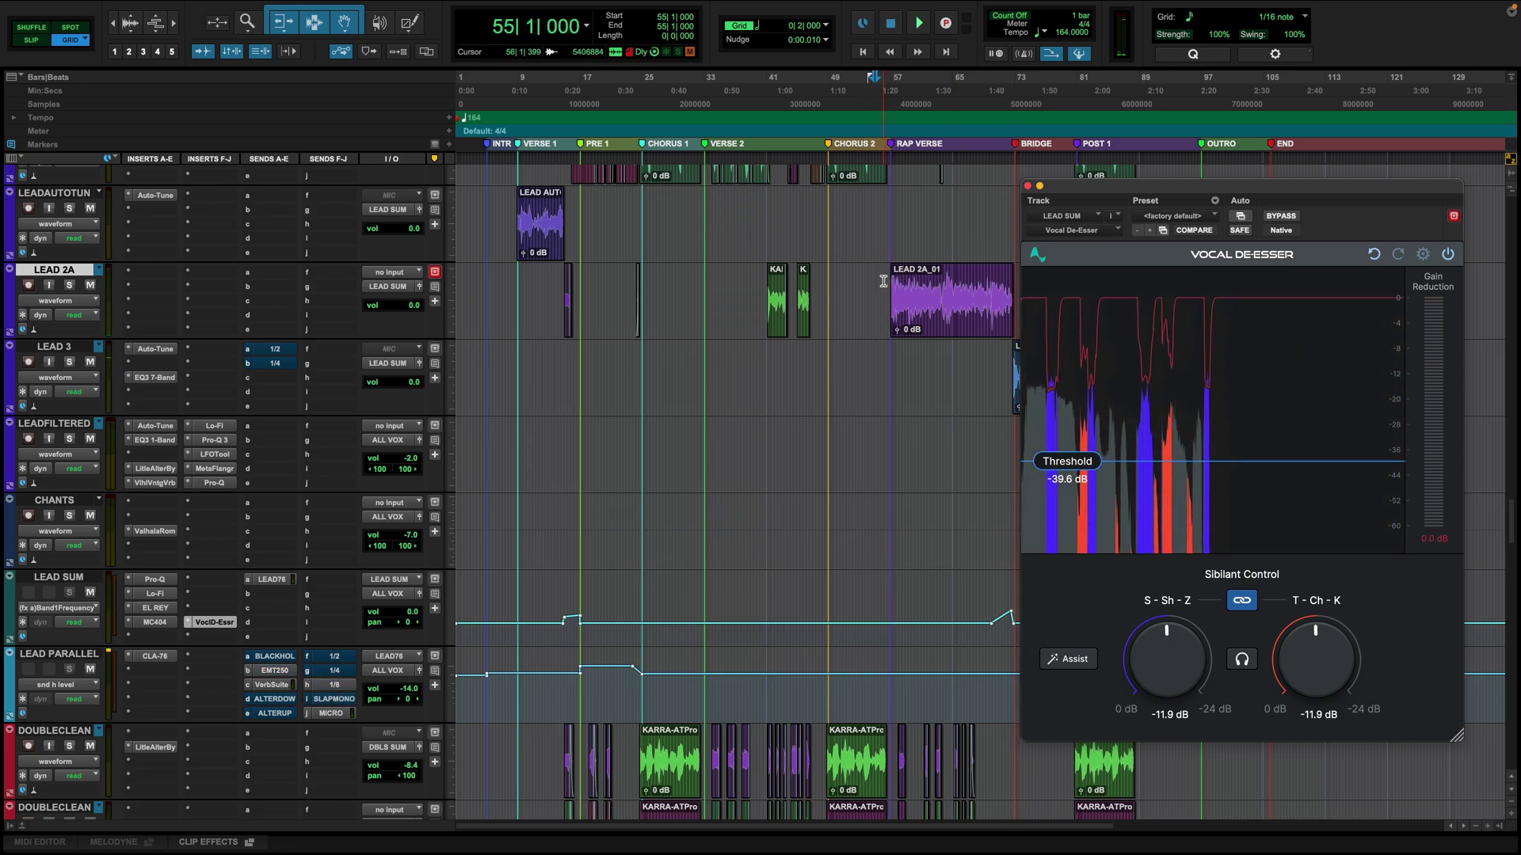
key(Tab)
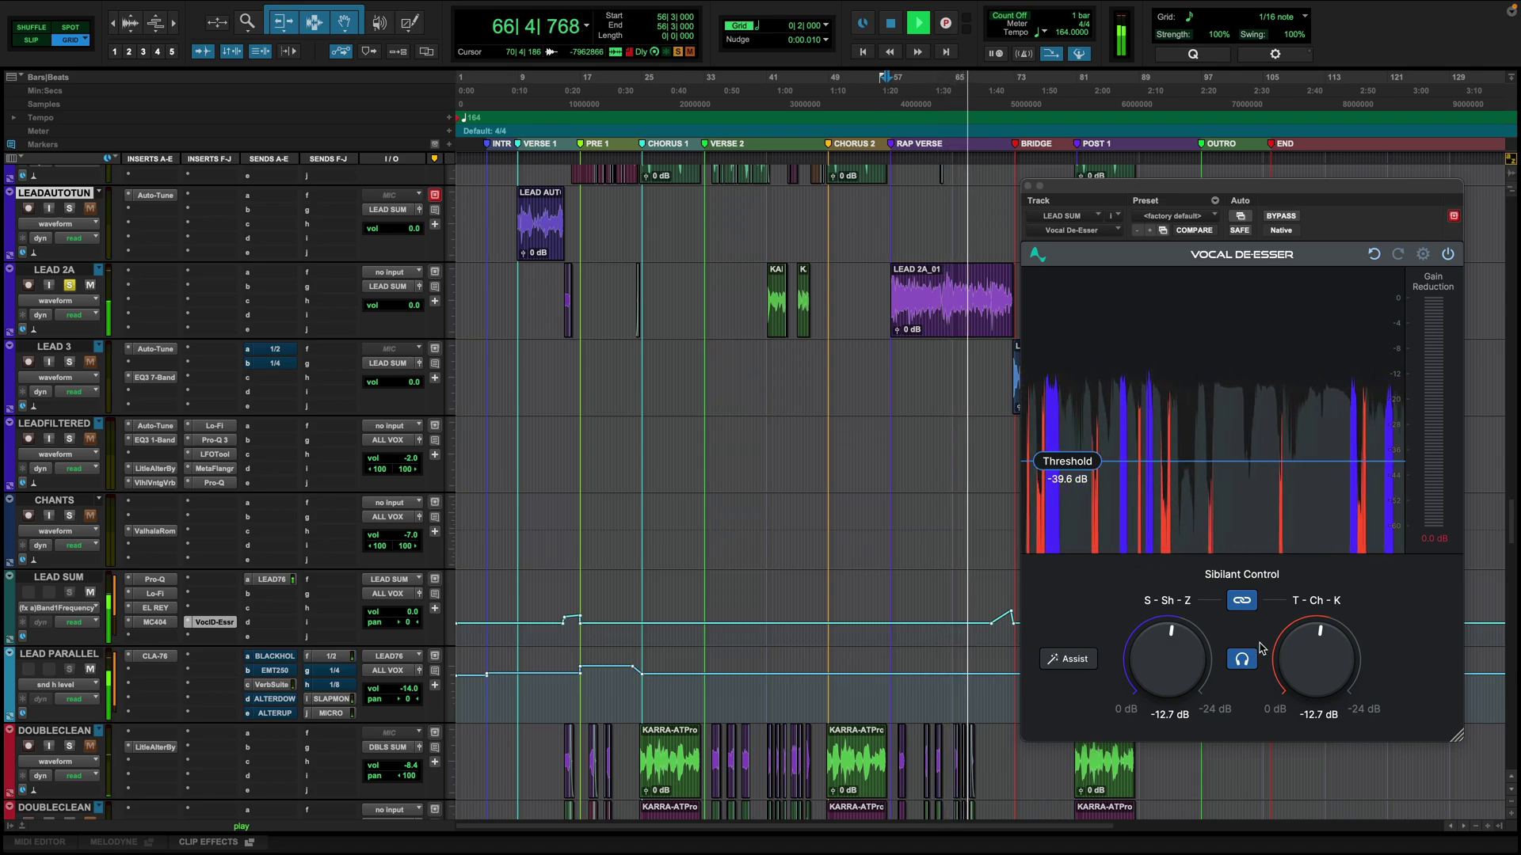
- Switch off sibilance-only listening to hear the full vocal, then stop playback
click(1248, 655)
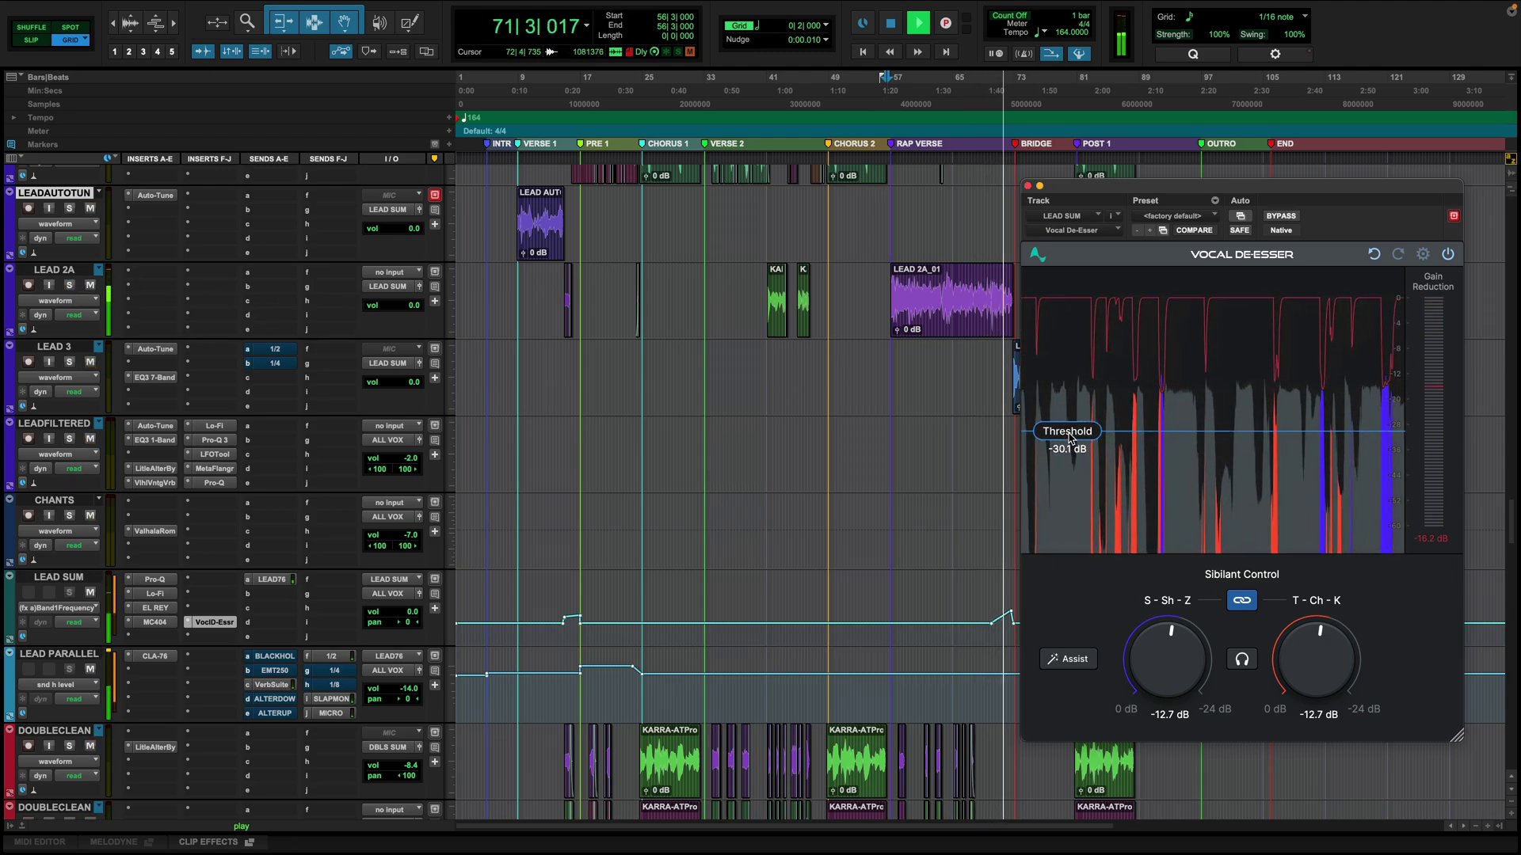
key(space)
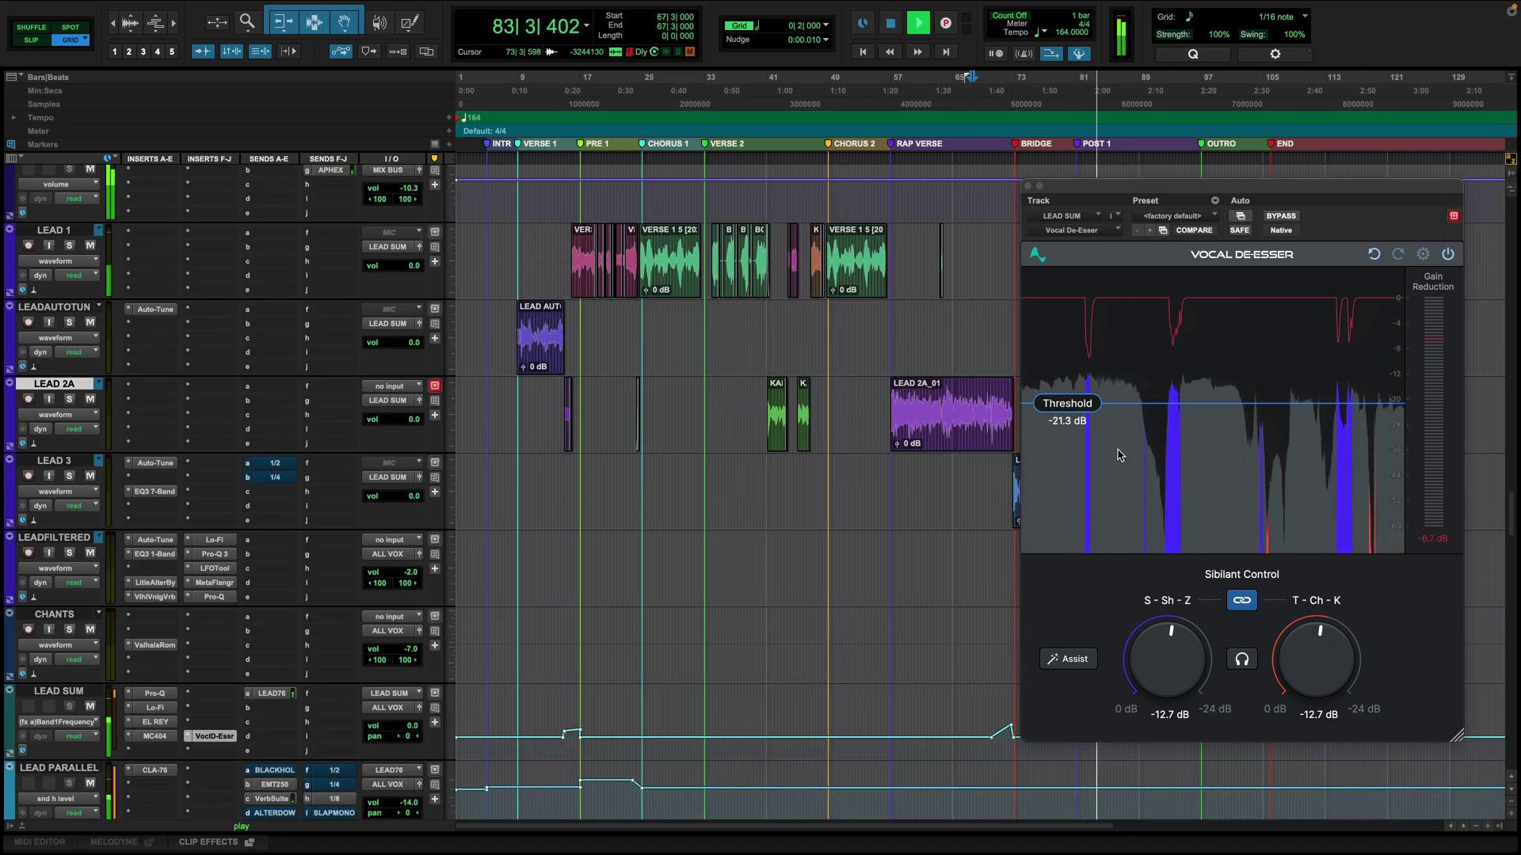
key(super+bracketleft)
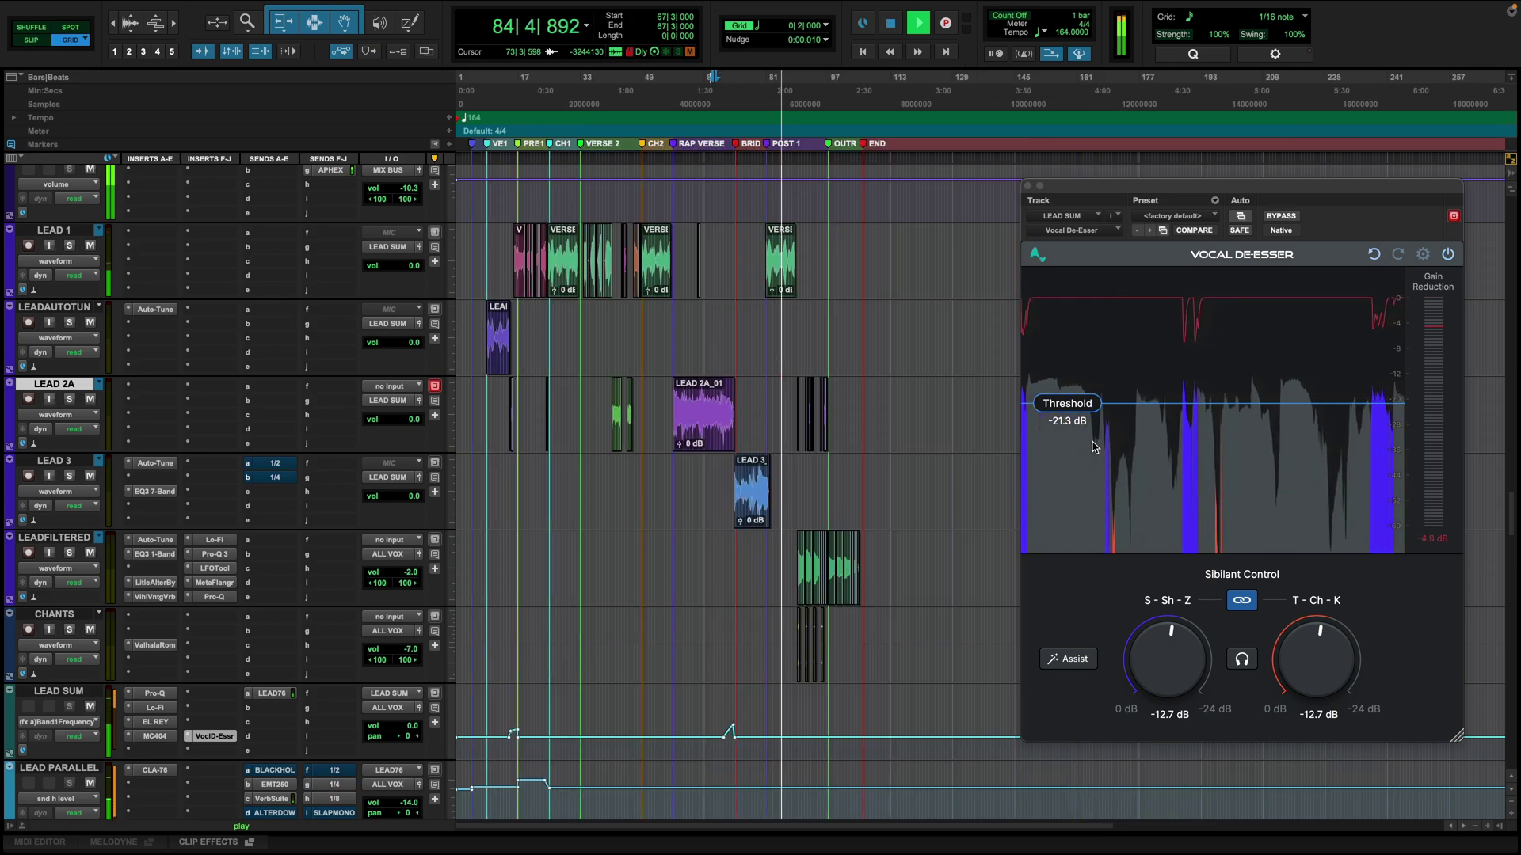
key(super+bracketright)
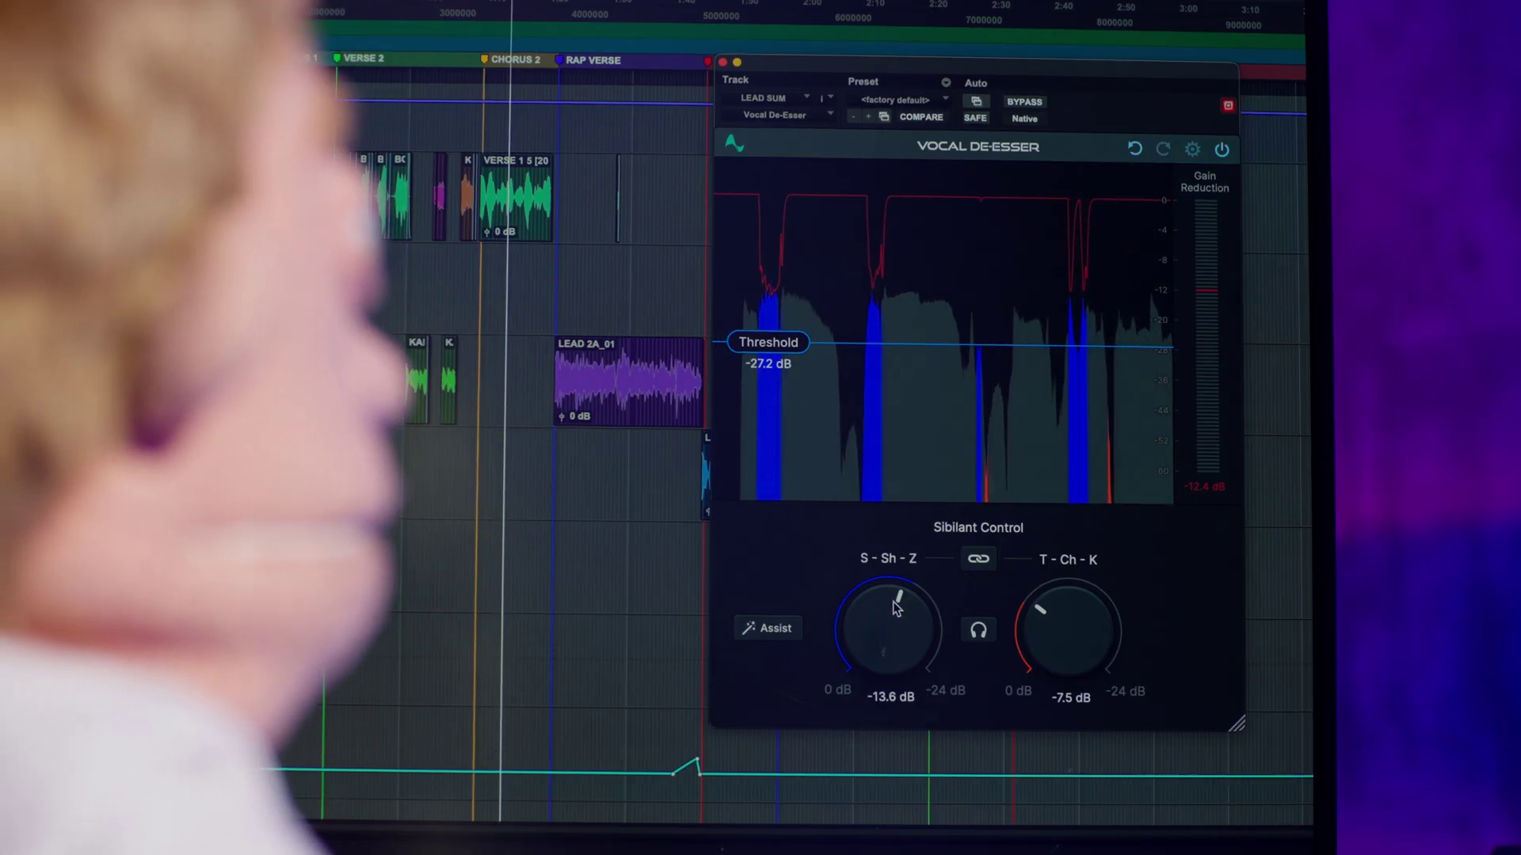
- Turn the LEAD SUM S-Sh-Z knob back slightly to -13.0 dB
drag(899, 604, 899, 610)
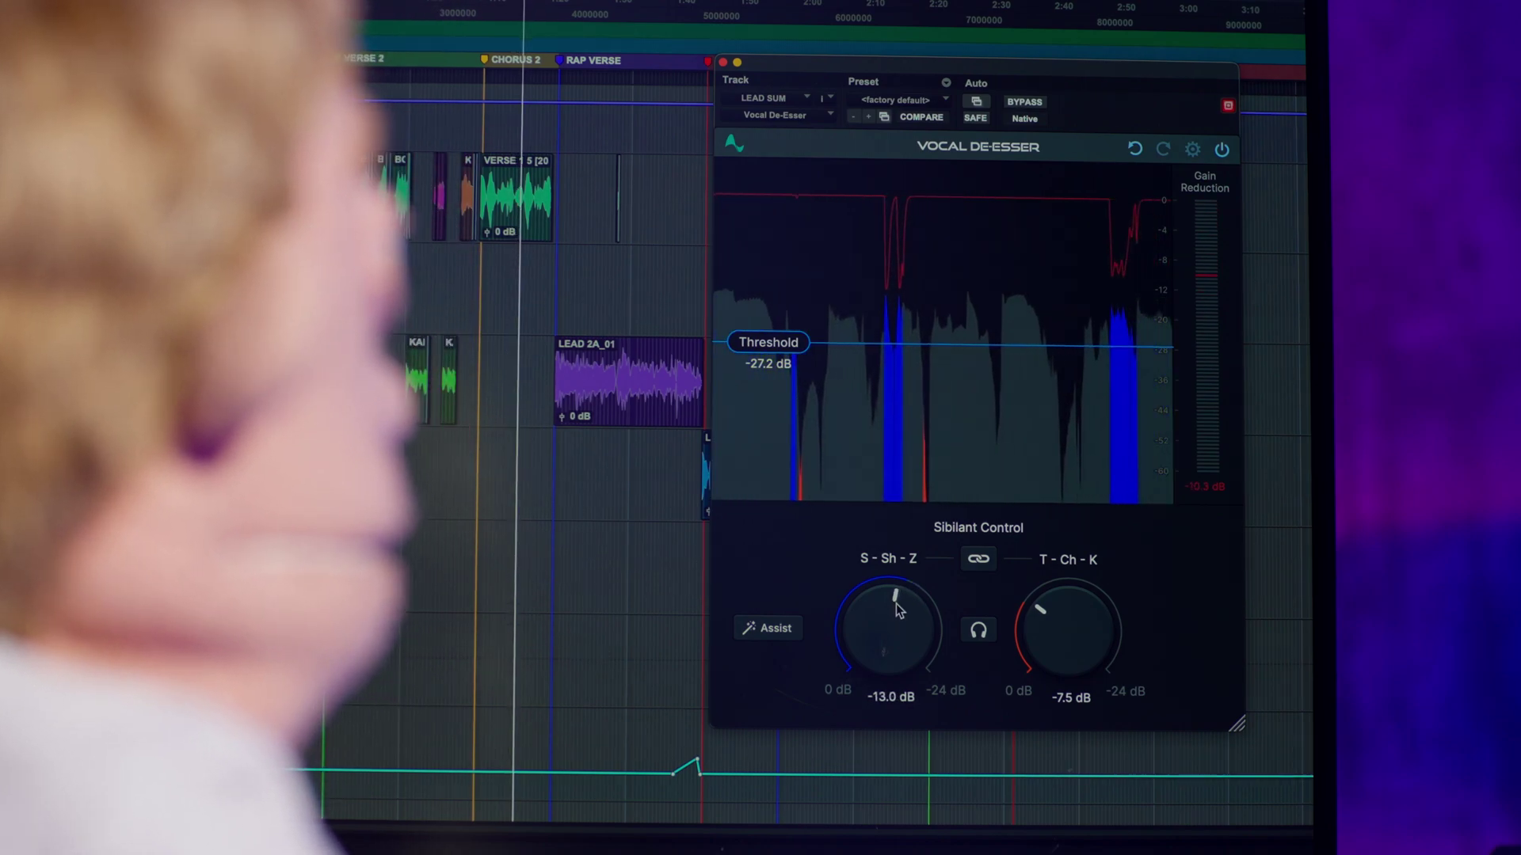